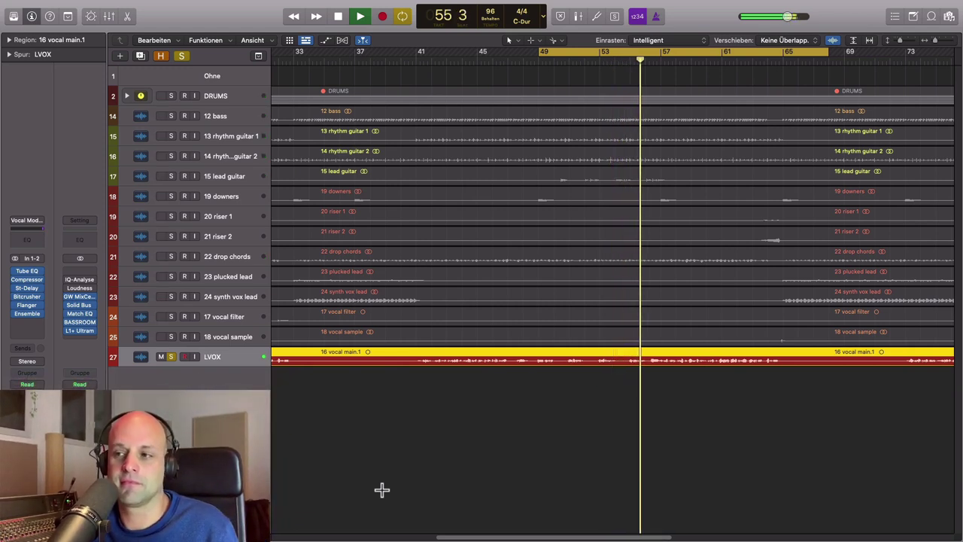
Step: Listen to the LVOX vocal in the full mix, and play it again soloed
click(171, 357)
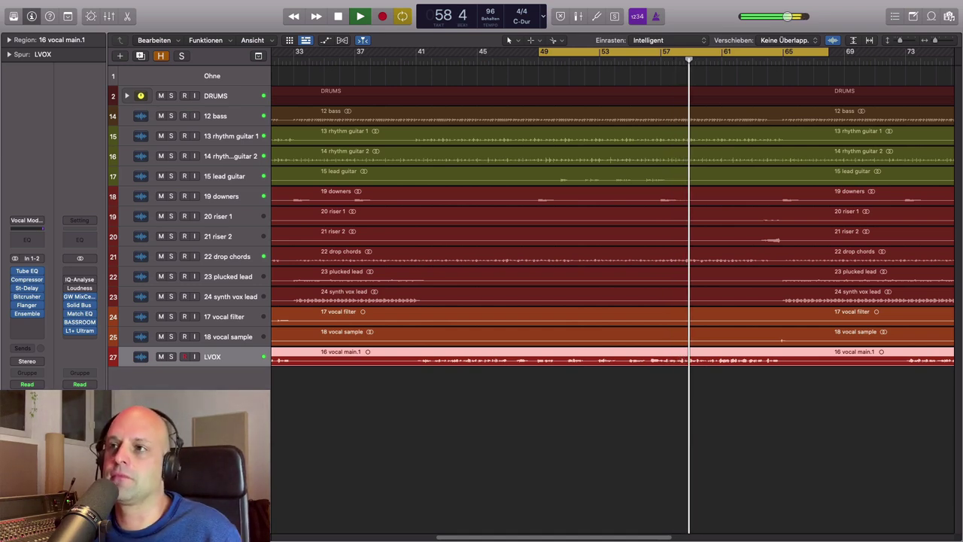
key(space)
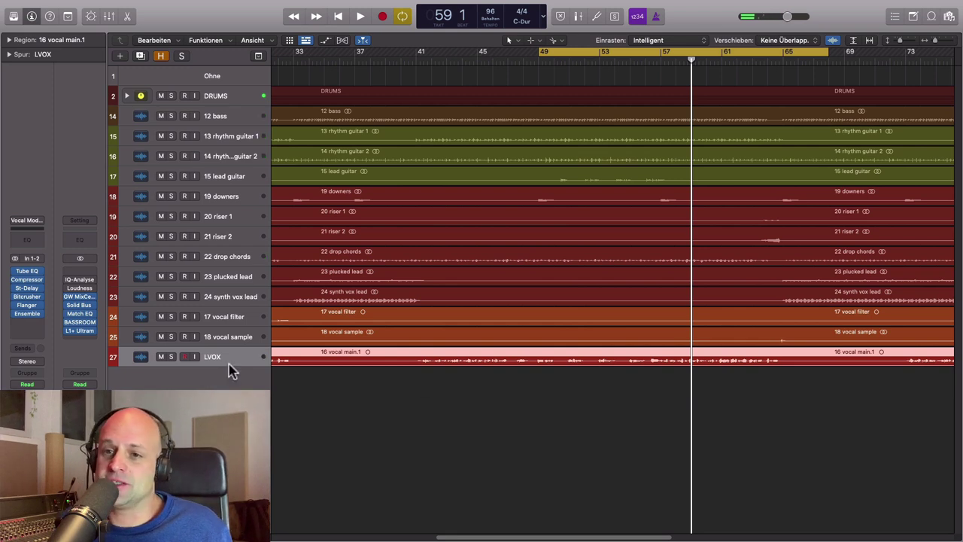
click(169, 358)
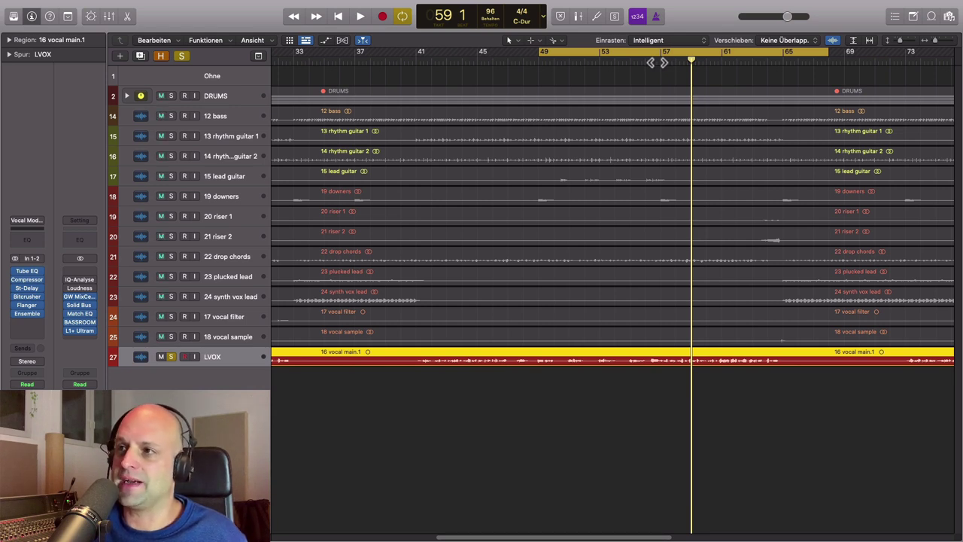
click(660, 63)
key(space)
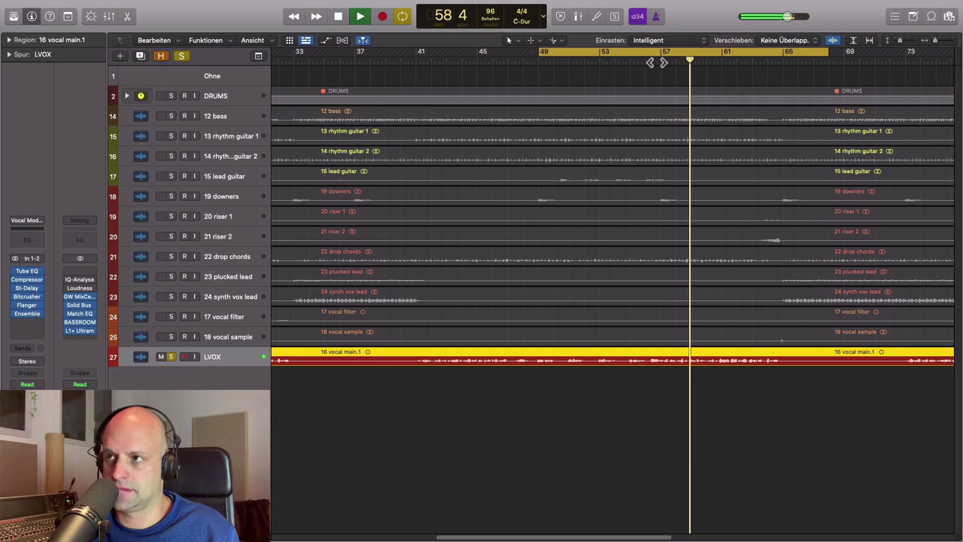
key(space)
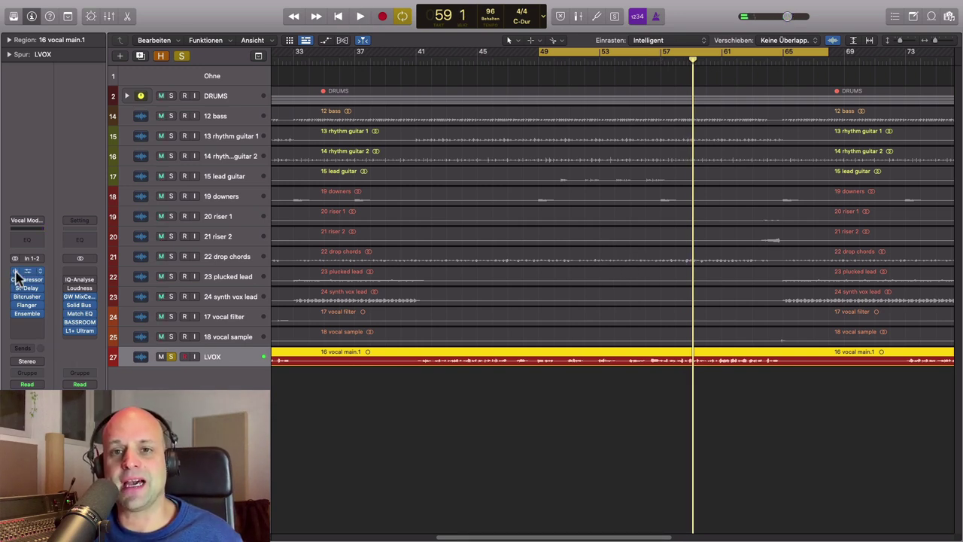
Step: Bypass all six insert effects on the LVOX channel and open the Tube EQ beside the channel strip
drag(15, 270, 17, 327)
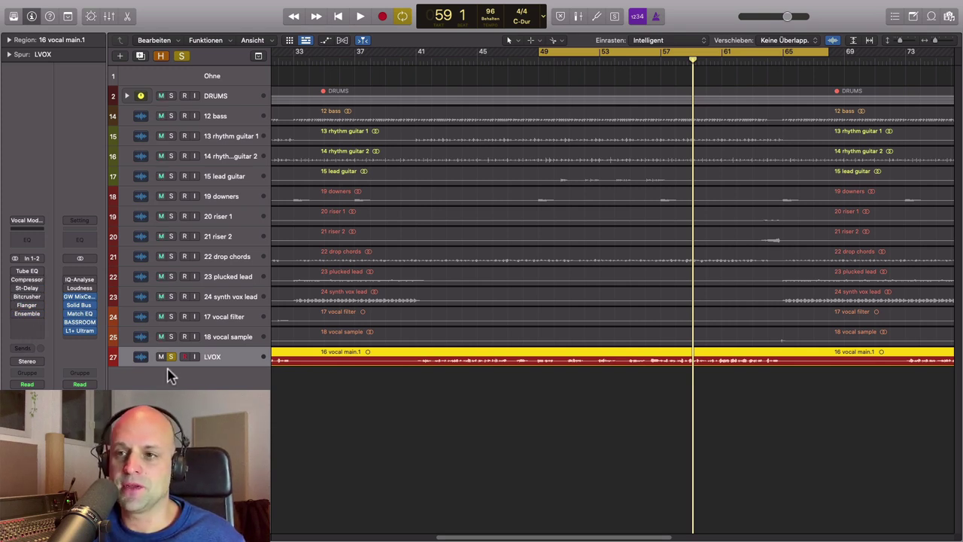
click(28, 270)
drag(553, 133, 348, 108)
drag(449, 121, 470, 111)
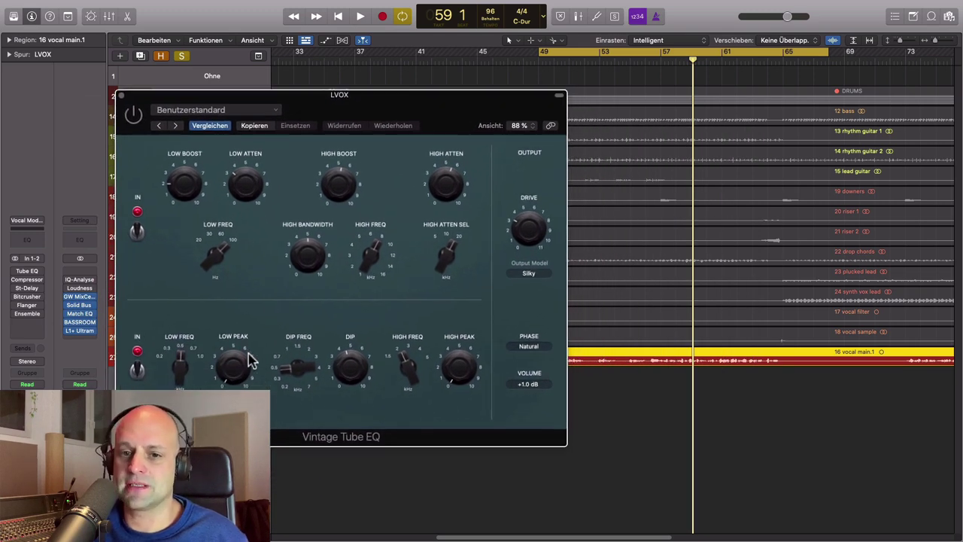
Step: Switch on the Vintage Tube EQ during soloed playback of LVOX, check its high boost and high frequency settings, and close it
key(space)
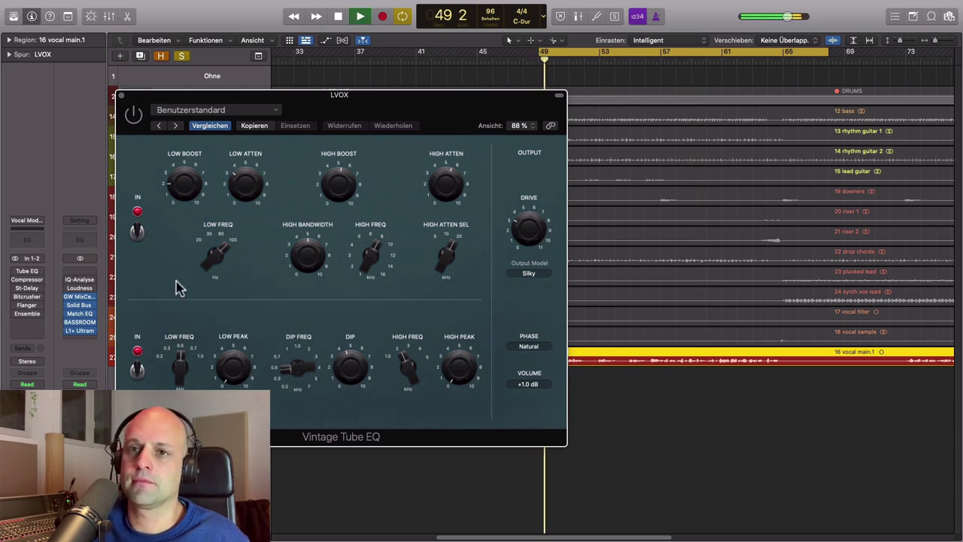
click(133, 117)
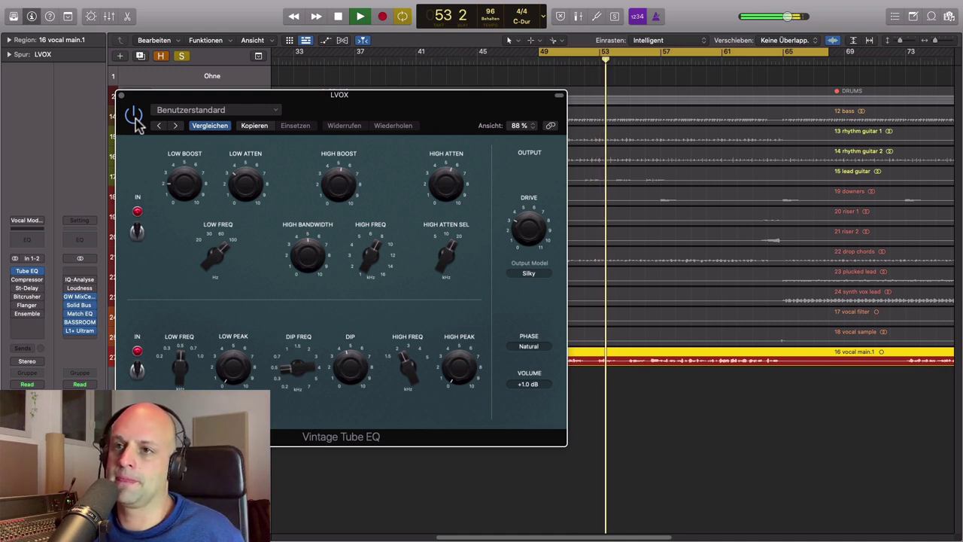
key(space)
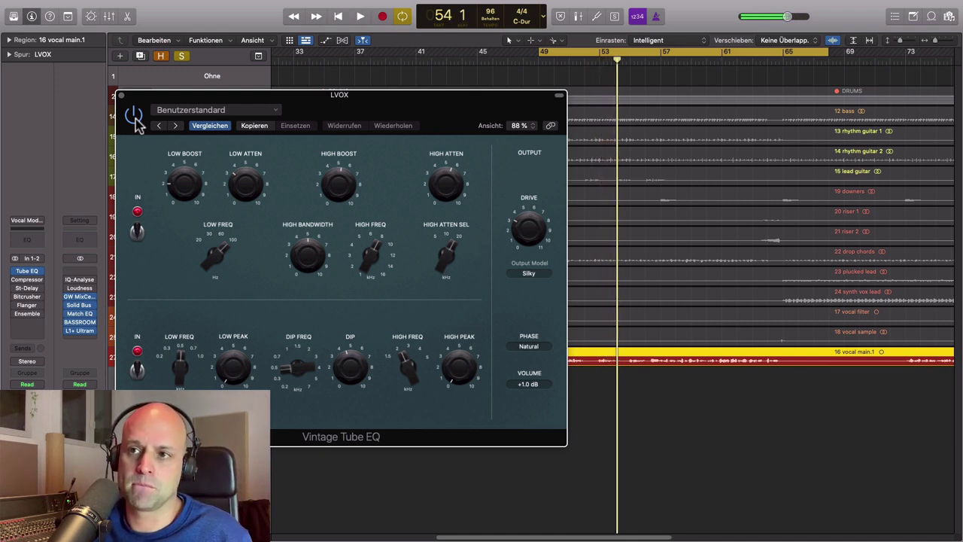
mouse_move(338, 205)
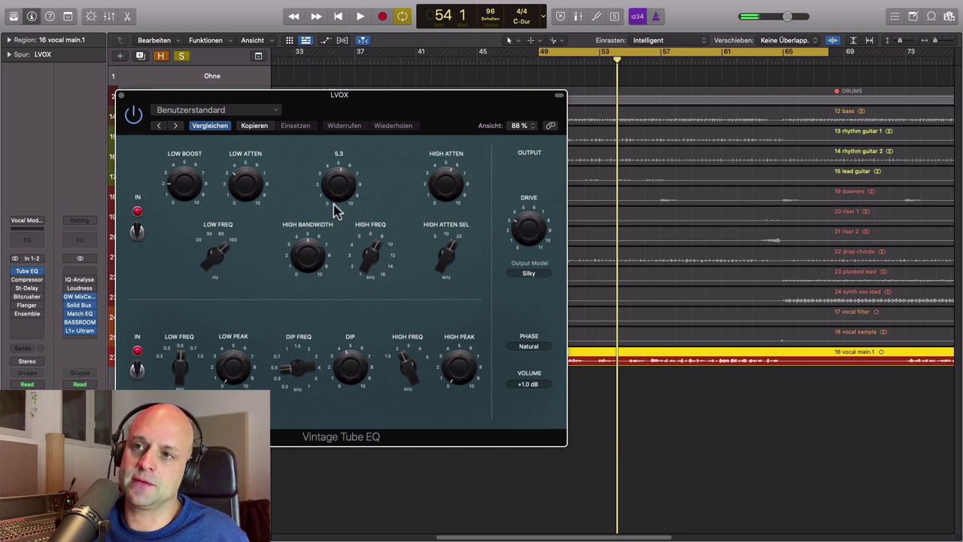
mouse_move(370, 262)
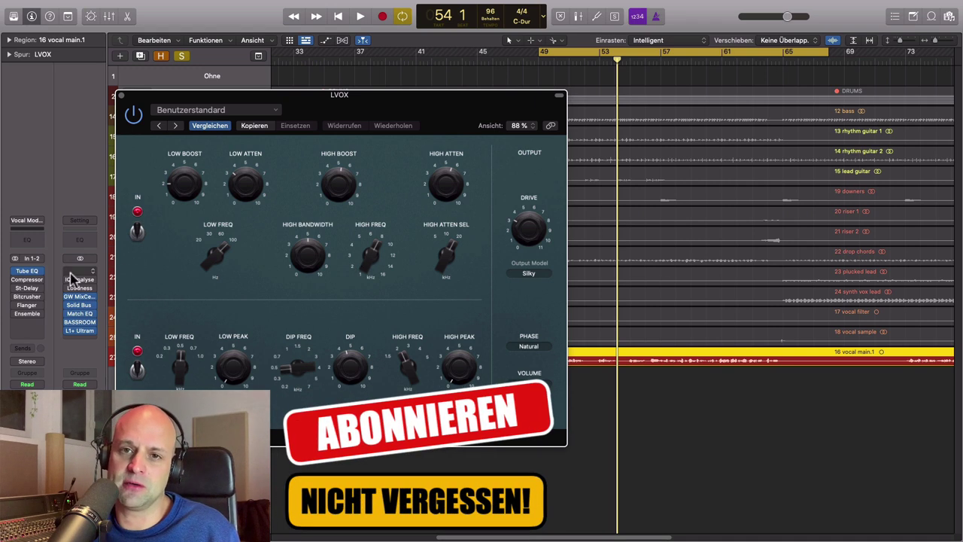
click(121, 95)
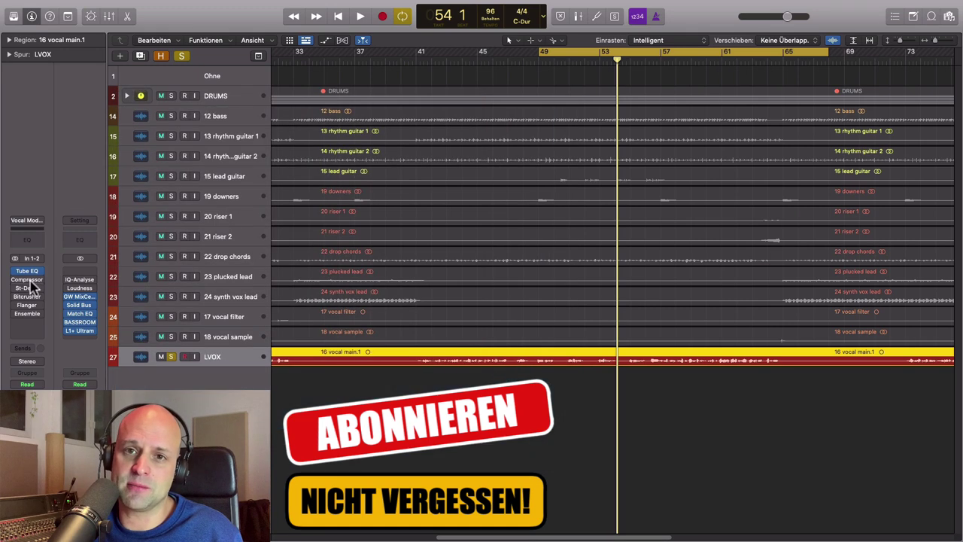
Step: Open the LVOX Compressor, unsolo the vocal, and switch the Compressor on while the full mix plays
click(27, 279)
drag(551, 149, 767, 179)
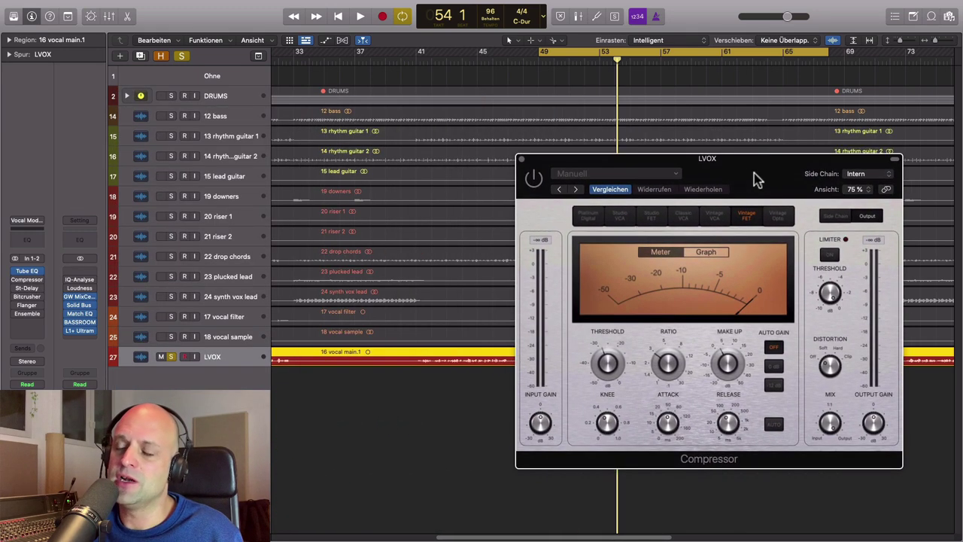
click(172, 358)
key(space)
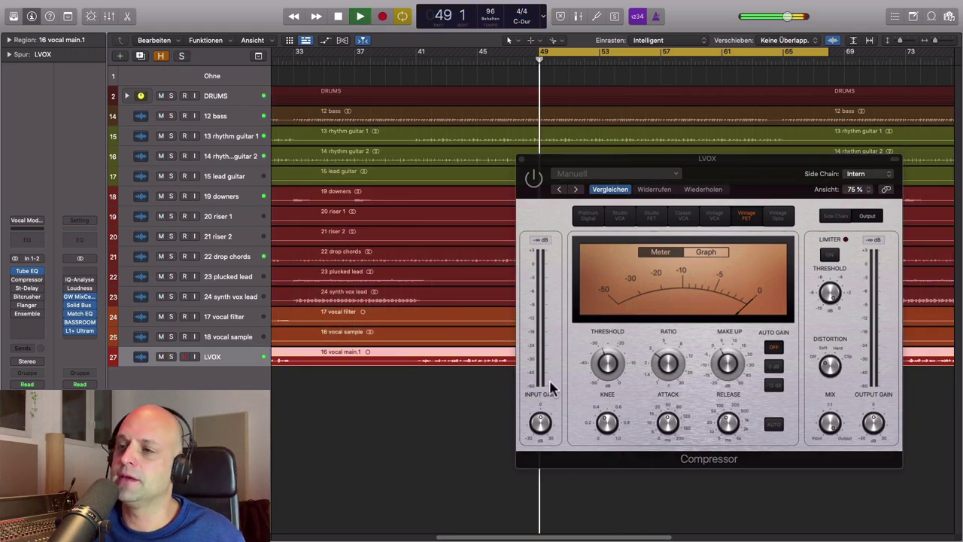
click(531, 181)
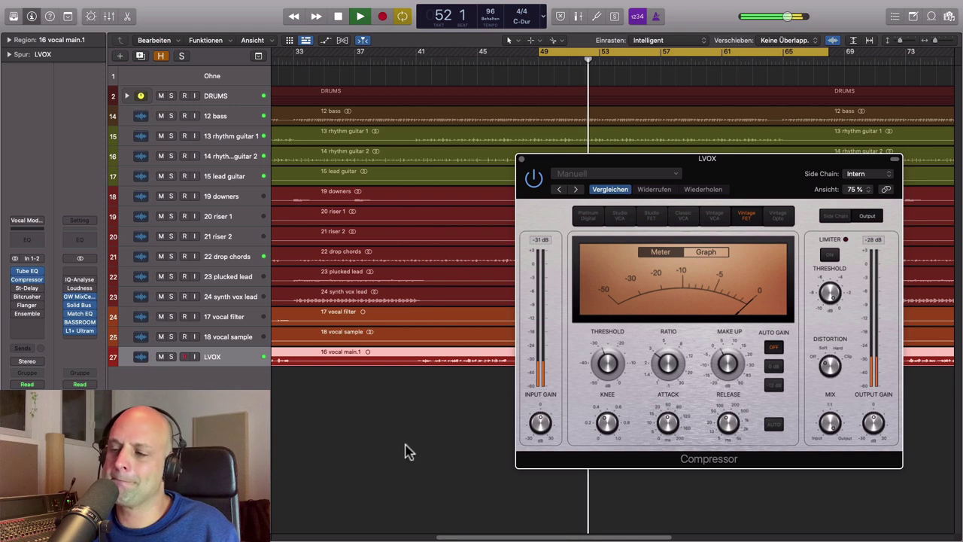
key(space)
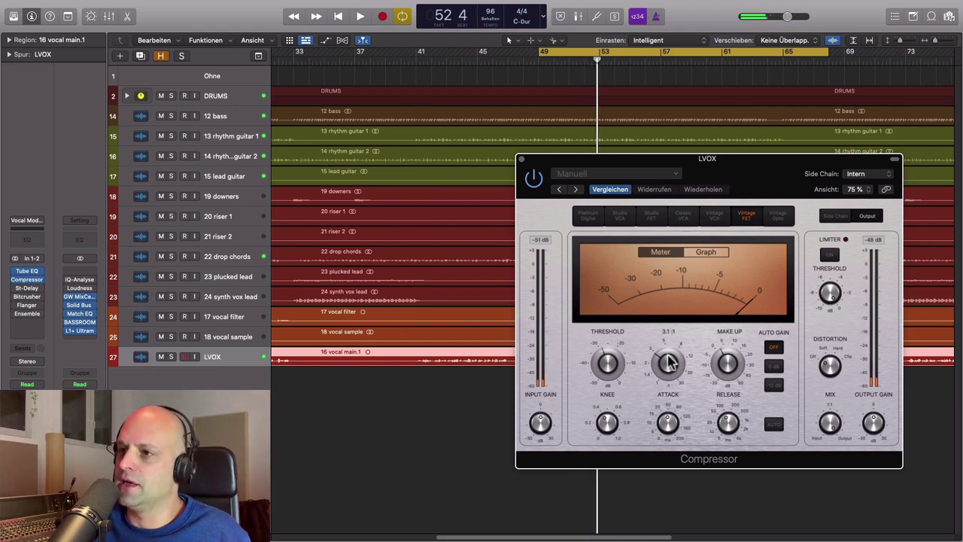
drag(775, 183, 623, 159)
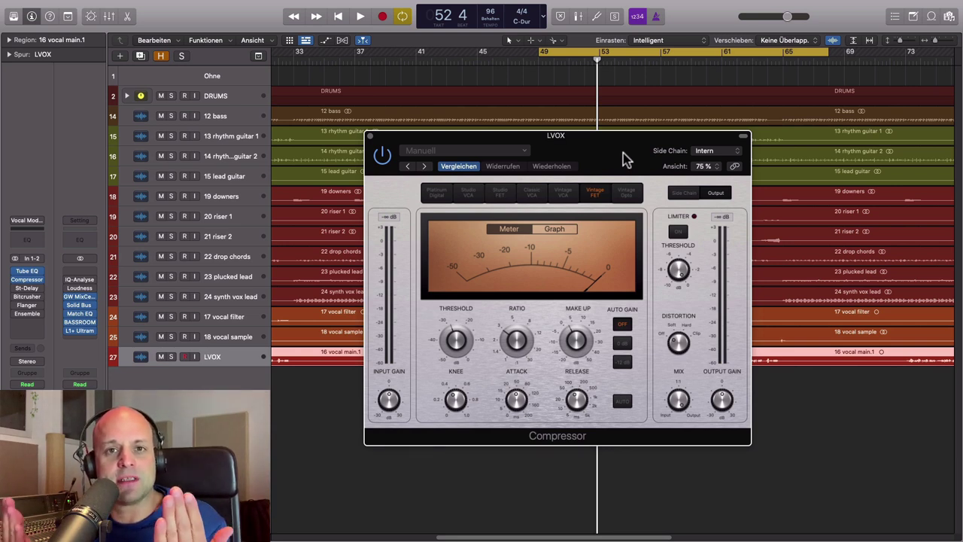
click(370, 137)
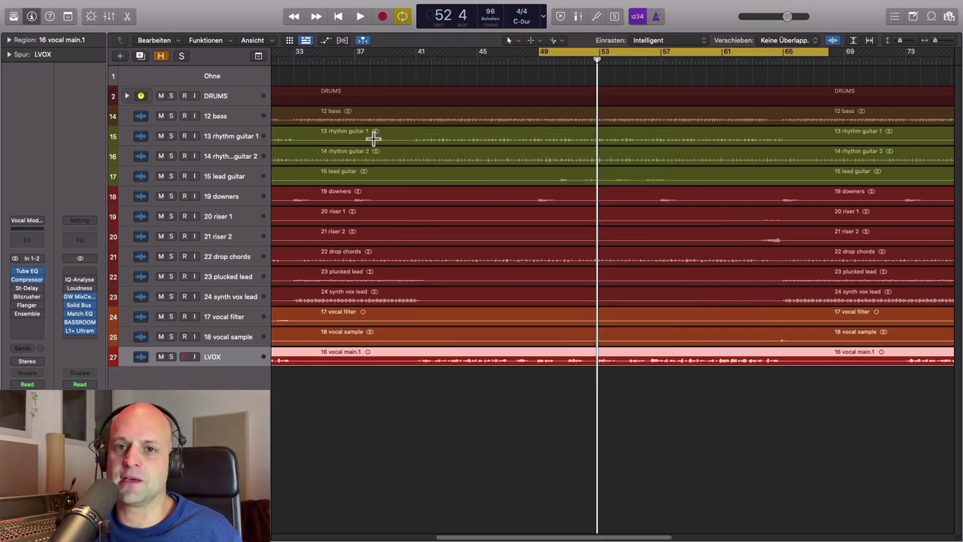
Step: Switch on the Stereo Delay on LVOX during playback and audition it both soloed and in the full mix
click(27, 291)
drag(552, 161, 638, 164)
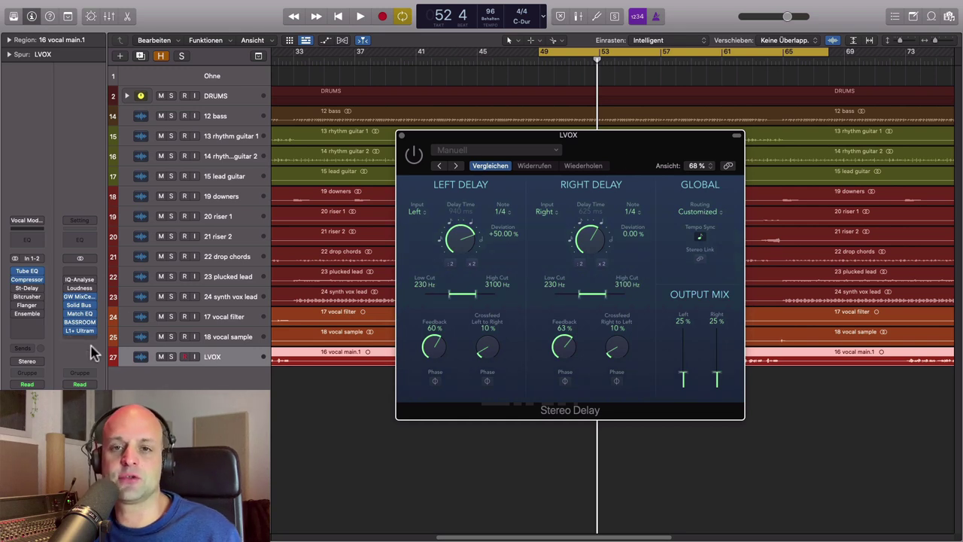
key(space)
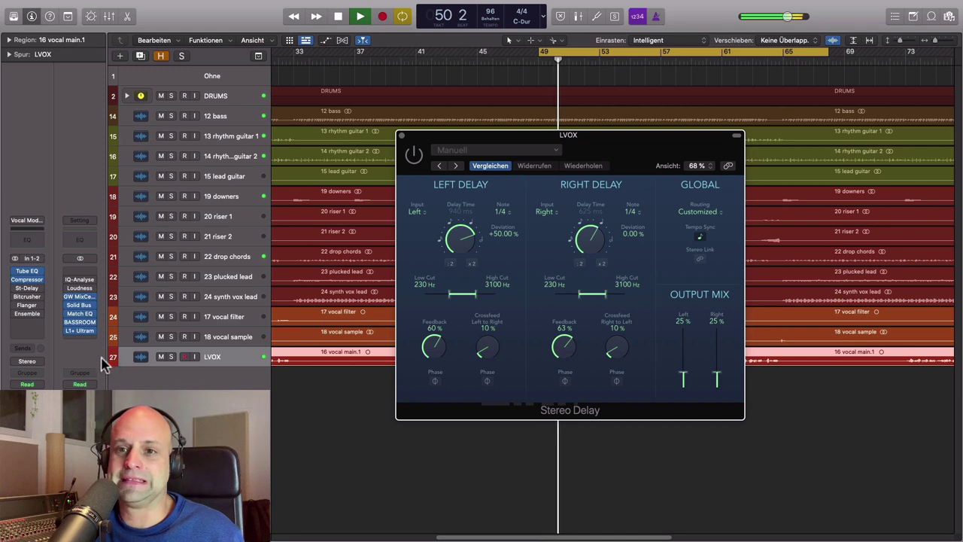
click(171, 357)
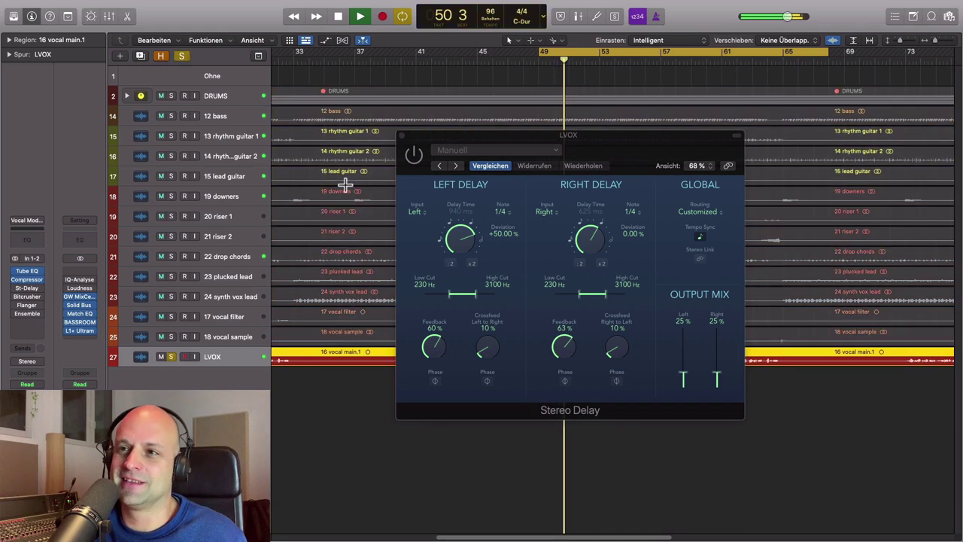
click(414, 156)
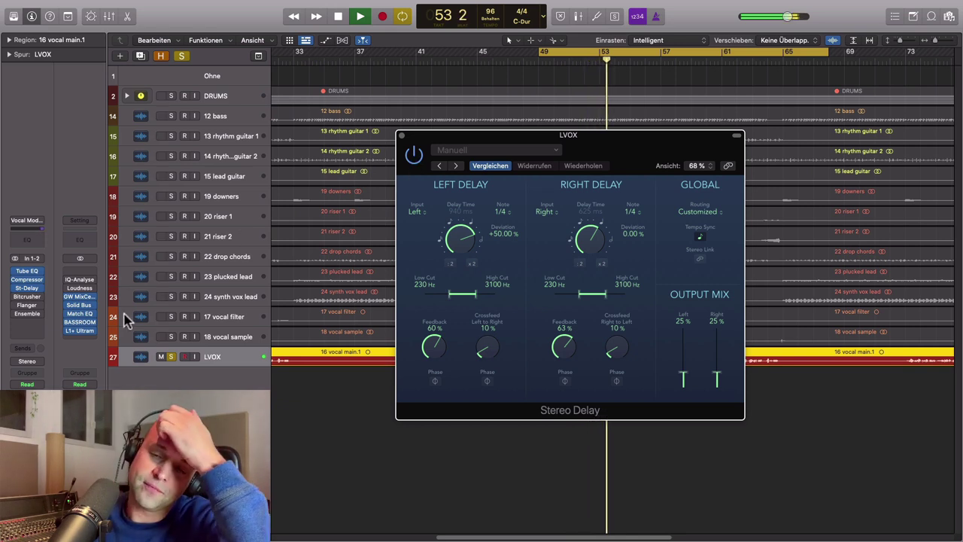
click(171, 357)
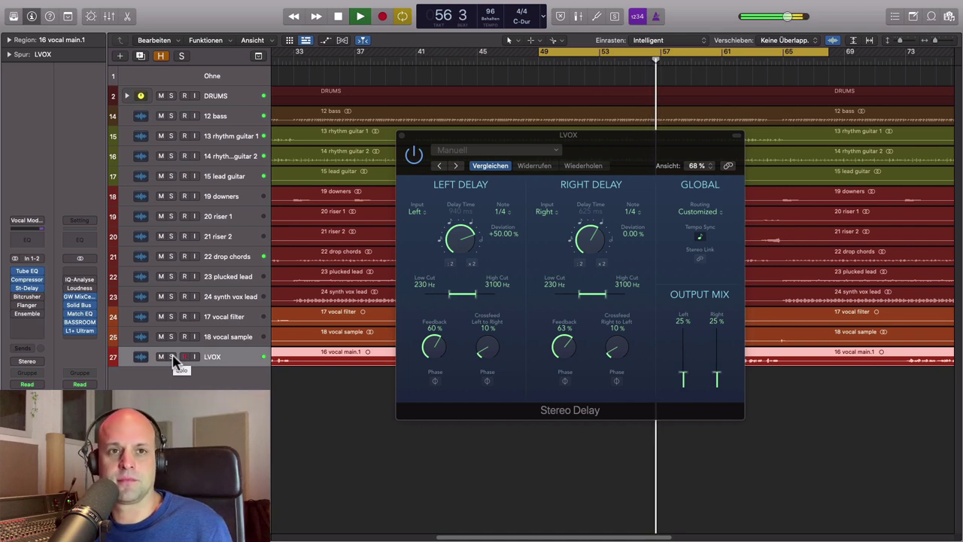
key(space)
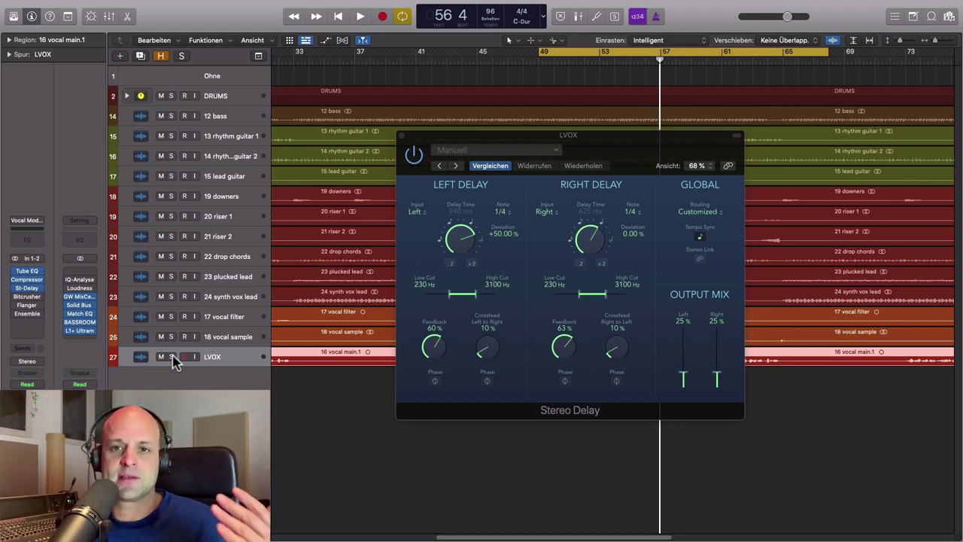
click(401, 135)
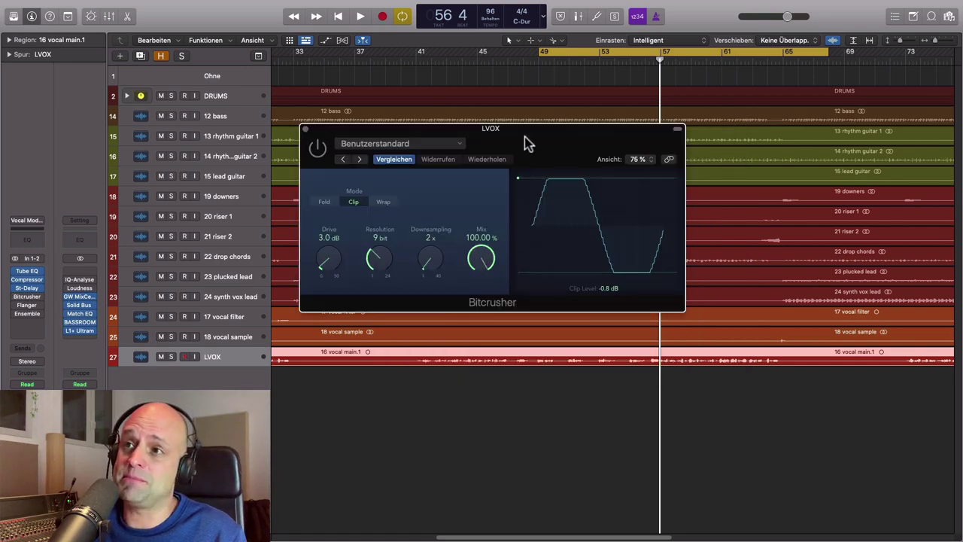
Step: Solo LVOX and switch on its Bitcrusher during playback to hear the effect
drag(524, 135, 643, 189)
click(170, 356)
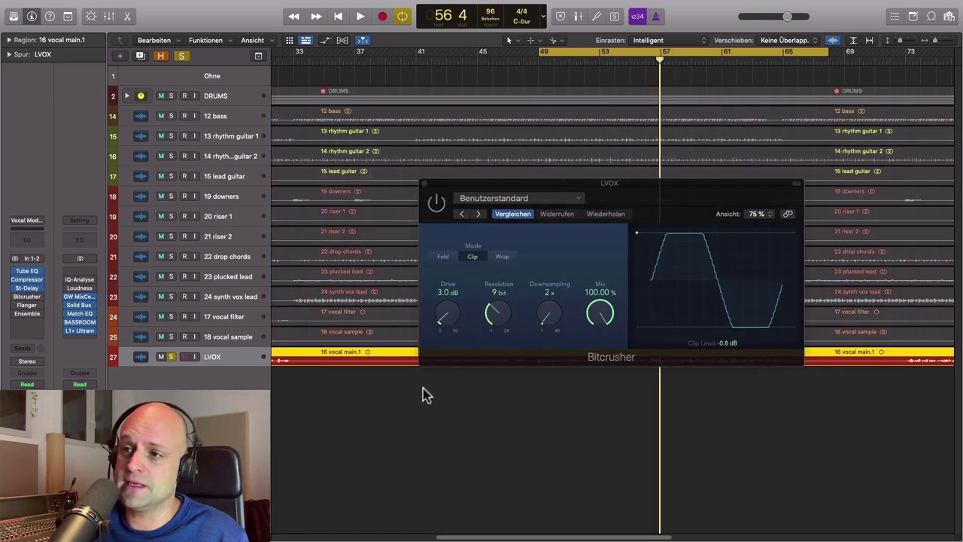
key(space)
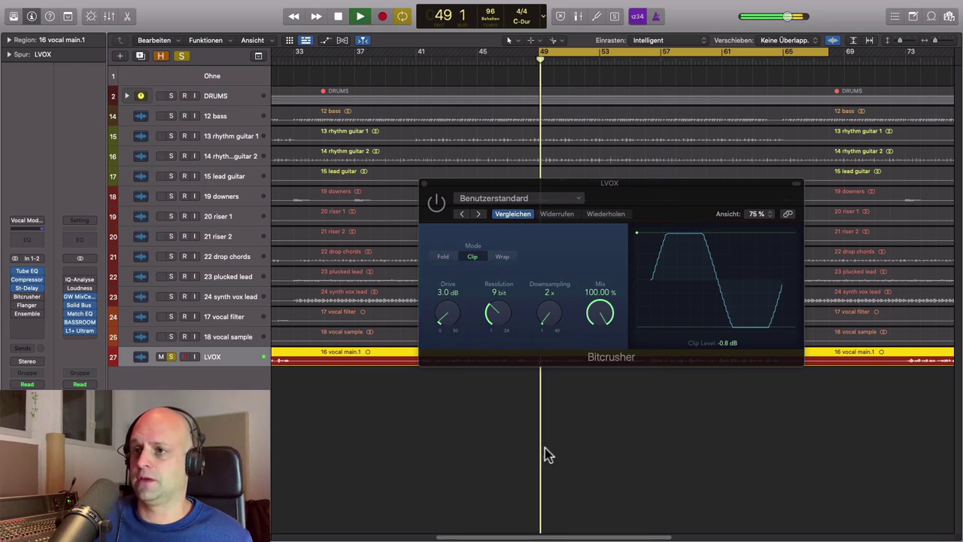
click(438, 204)
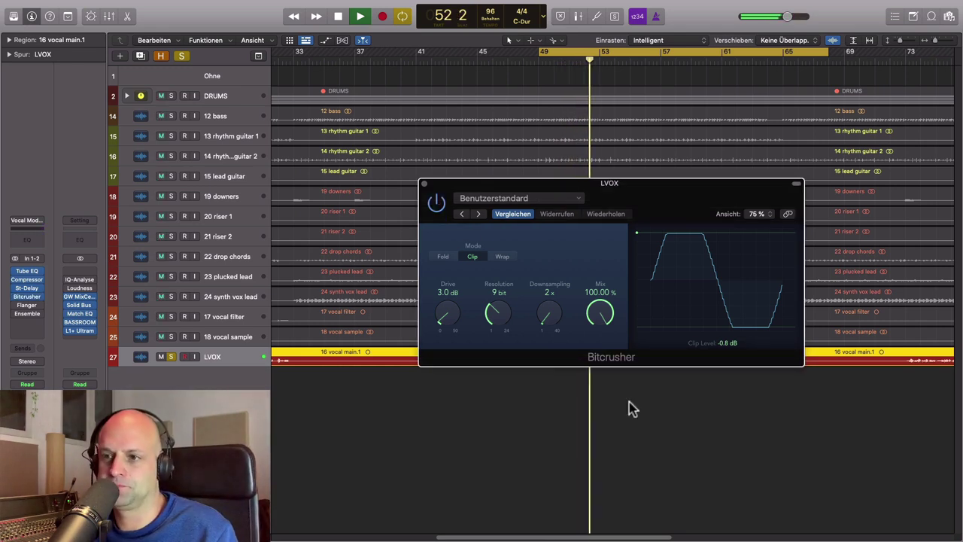
key(space)
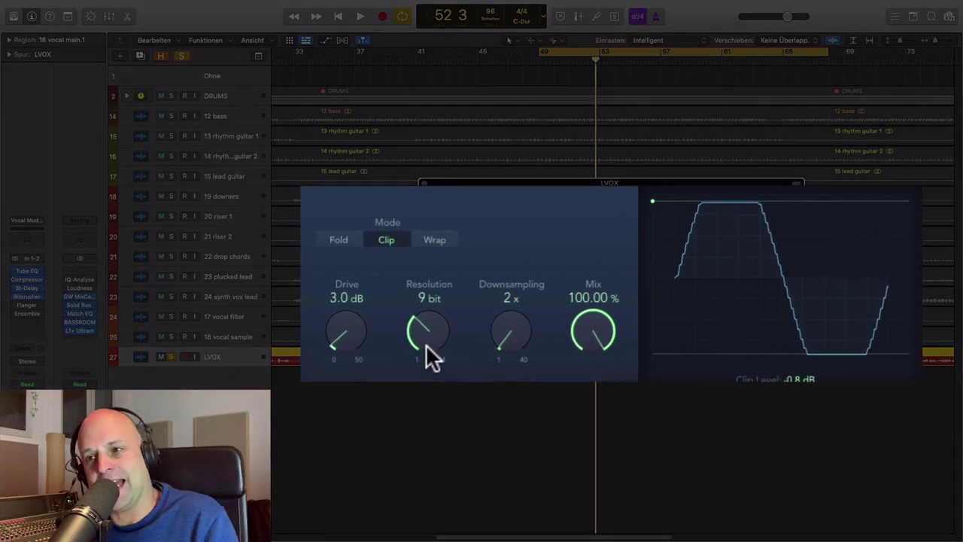
Step: Try a Bitcrusher resolution of 17 bit during playback and return the resolution to 9 bit
drag(410, 337, 381, 286)
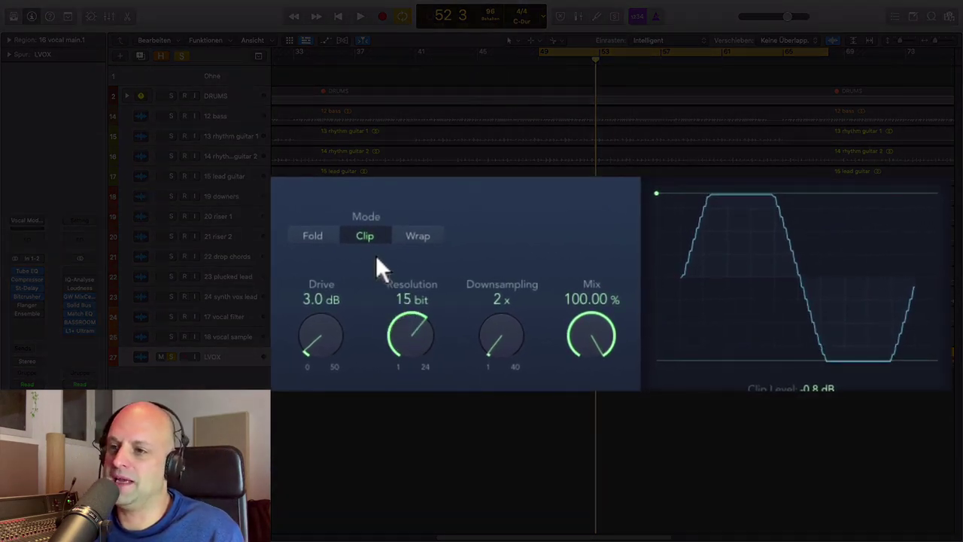
key(space)
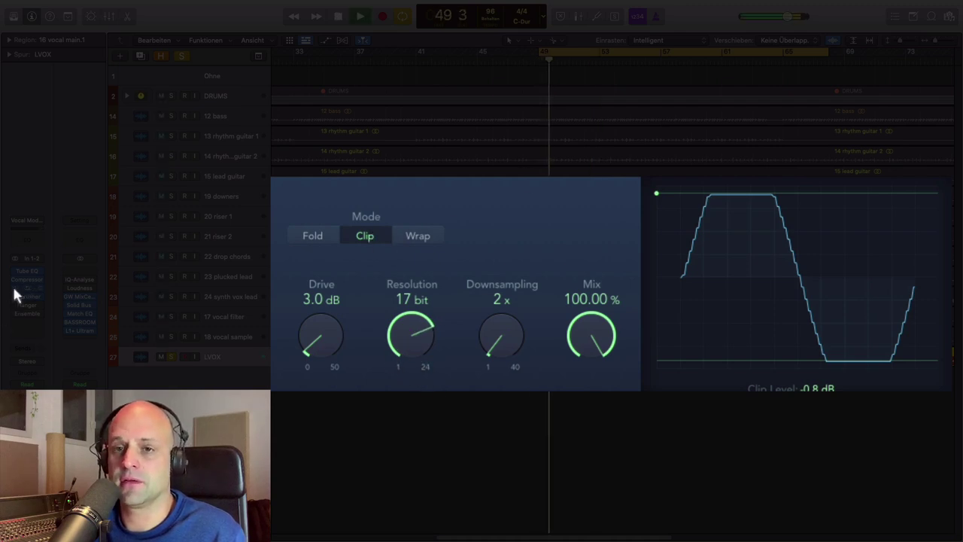
drag(406, 339, 499, 408)
drag(407, 336, 392, 317)
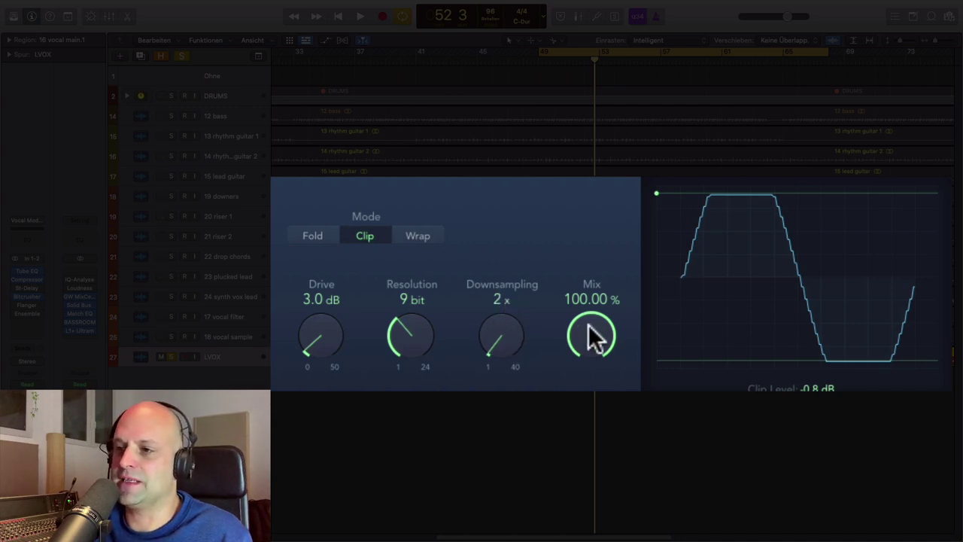
Step: Adjust the Bitcrusher mix during playback, bringing it to 47.60 %
drag(589, 325, 589, 378)
key(space)
drag(584, 339, 572, 293)
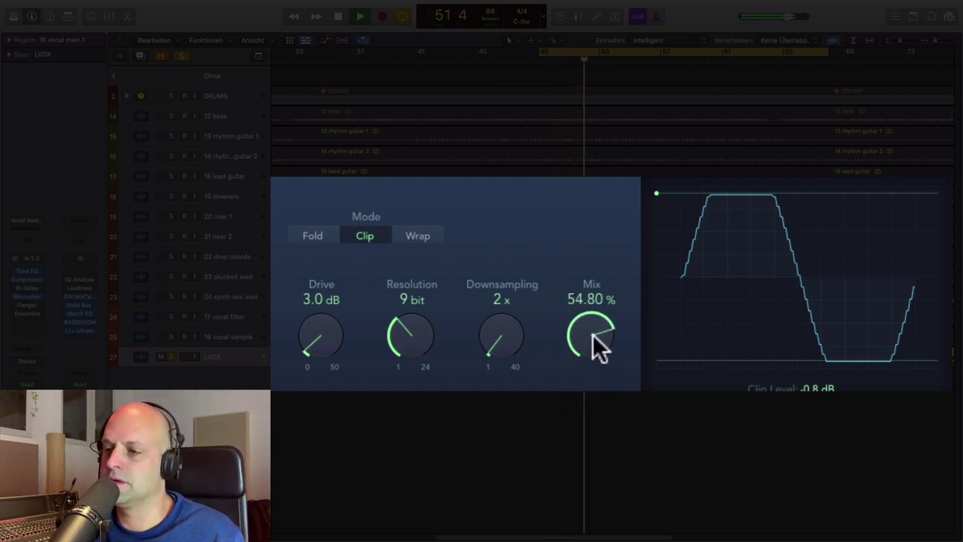
mouse_move(589, 333)
mouse_down()
mouse_move(582, 354)
mouse_move(586, 346)
mouse_up()
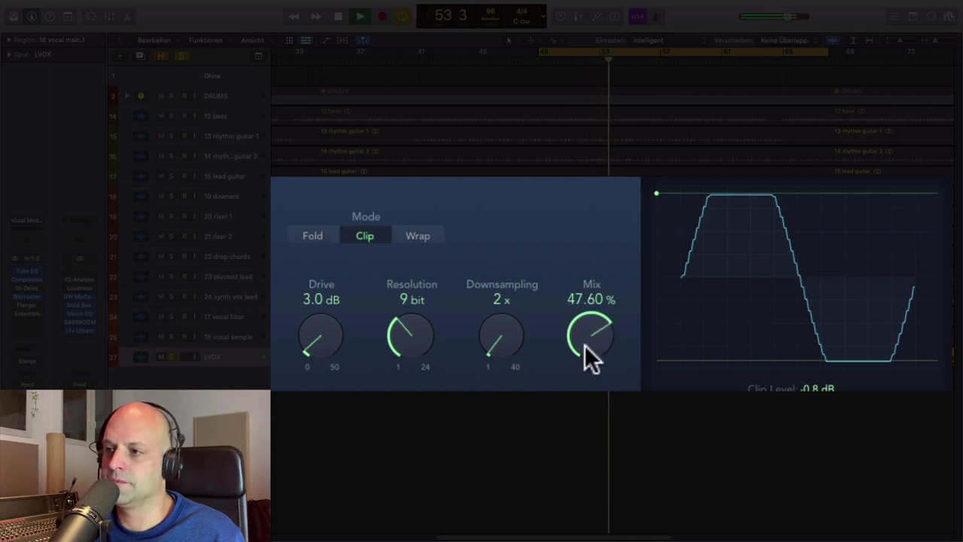
Step: Stop playback and close the Bitcrusher on LVOX
key(space)
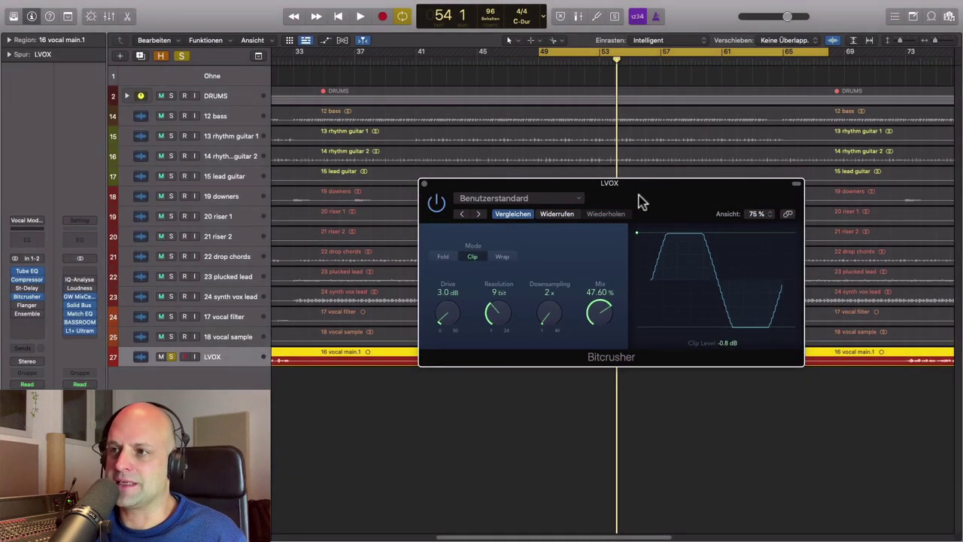
drag(638, 204, 624, 161)
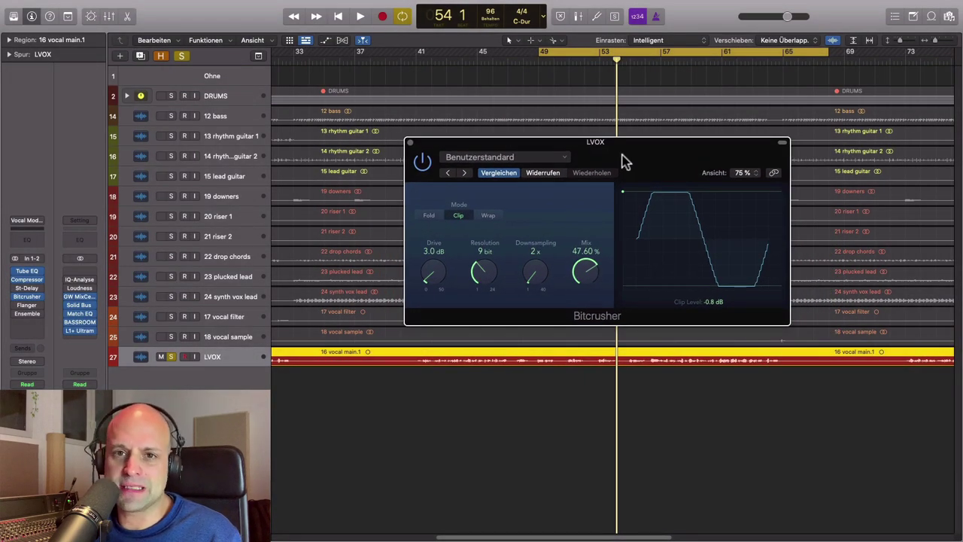
click(409, 142)
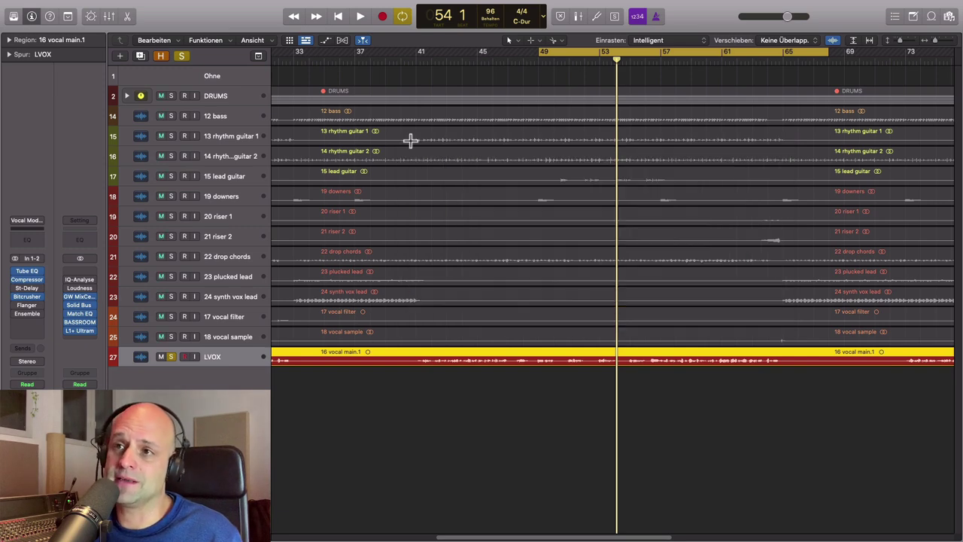
Step: Open the Flanger on LVOX and switch it on during playback
click(28, 304)
drag(414, 136, 728, 178)
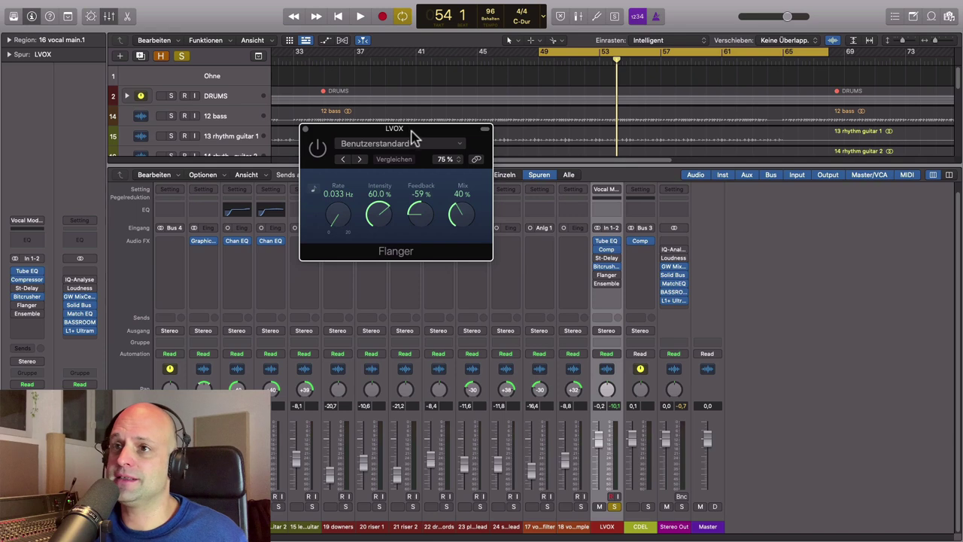
drag(416, 137, 637, 160)
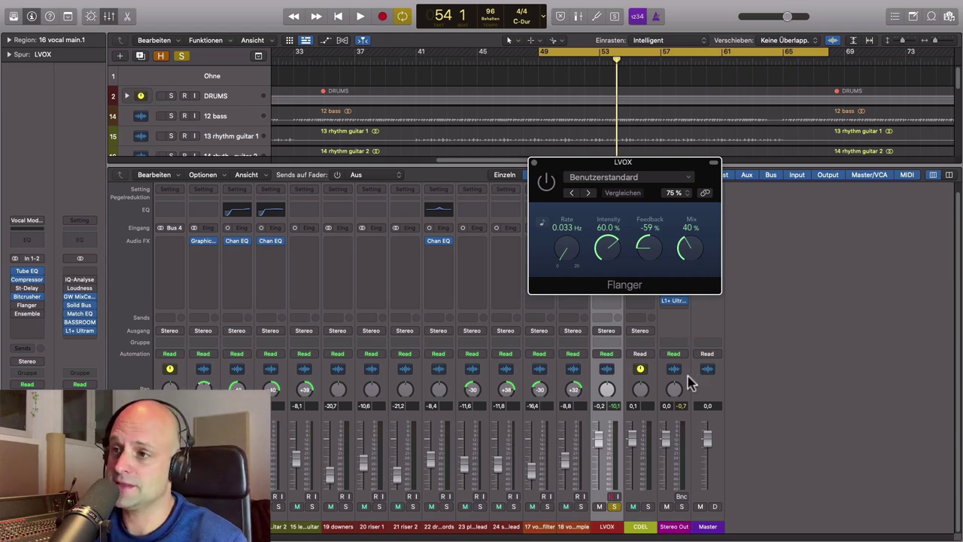
key(space)
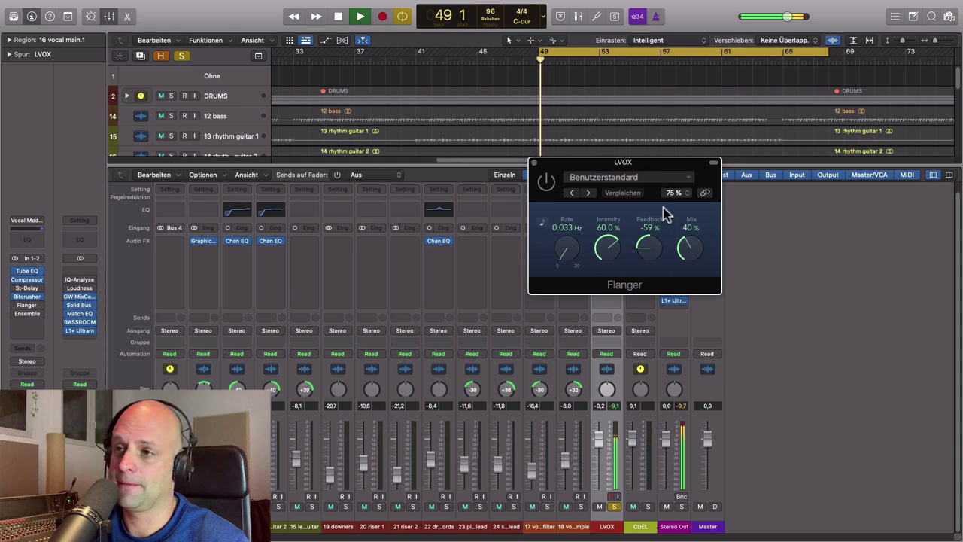
click(547, 184)
Step: Audition the Flanger at 53 % feedback and 77 % mix, settle on -49 % feedback and 41 % mix, and close it
drag(650, 264, 613, 169)
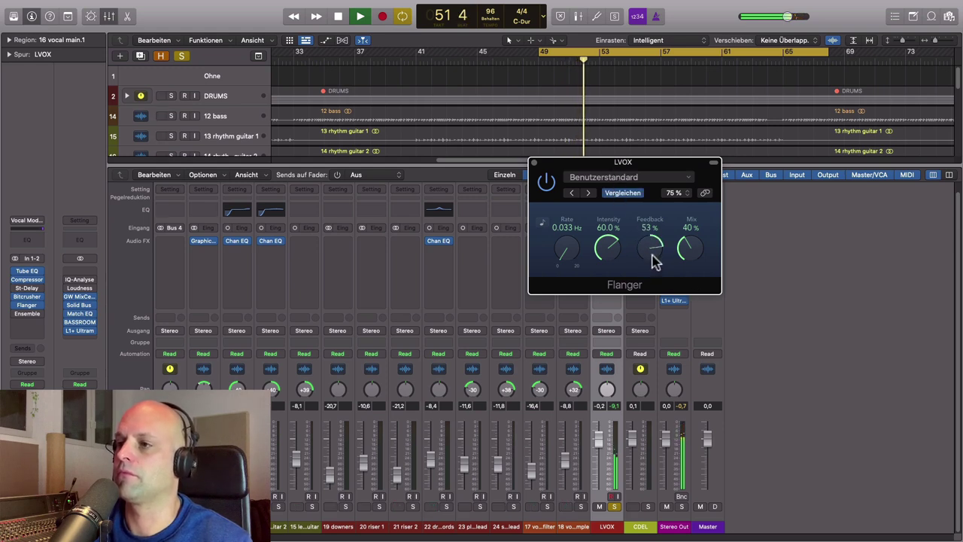
drag(692, 256, 692, 214)
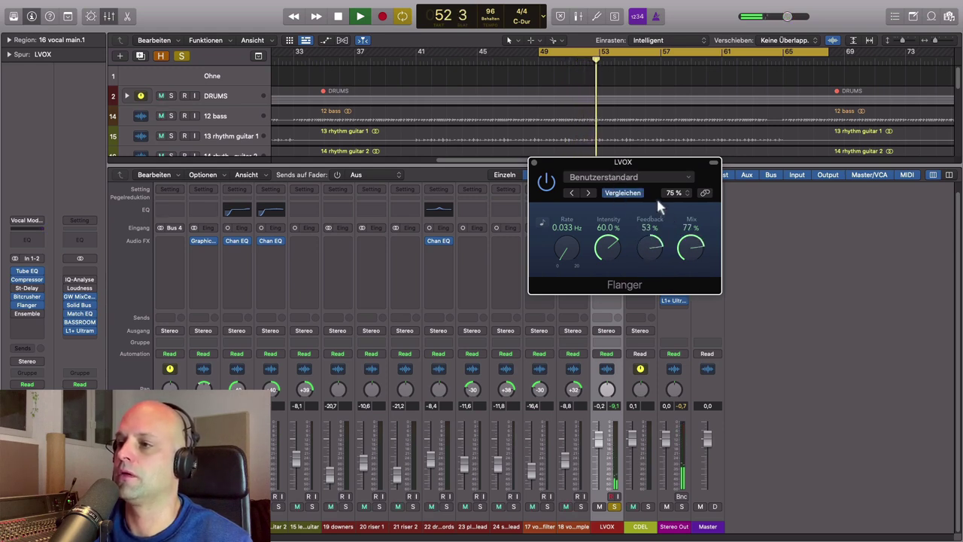
drag(703, 270, 652, 308)
key(space)
drag(652, 254, 649, 255)
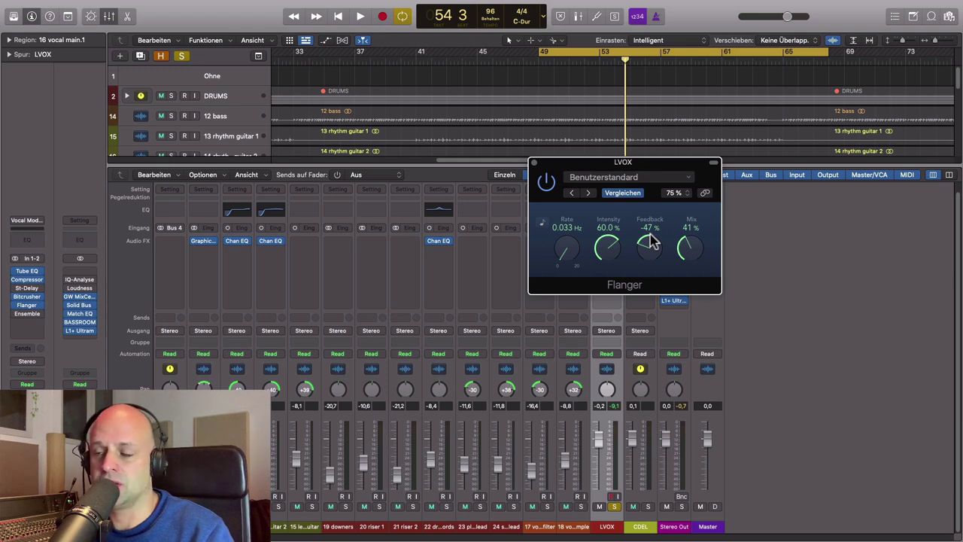
drag(651, 247, 651, 252)
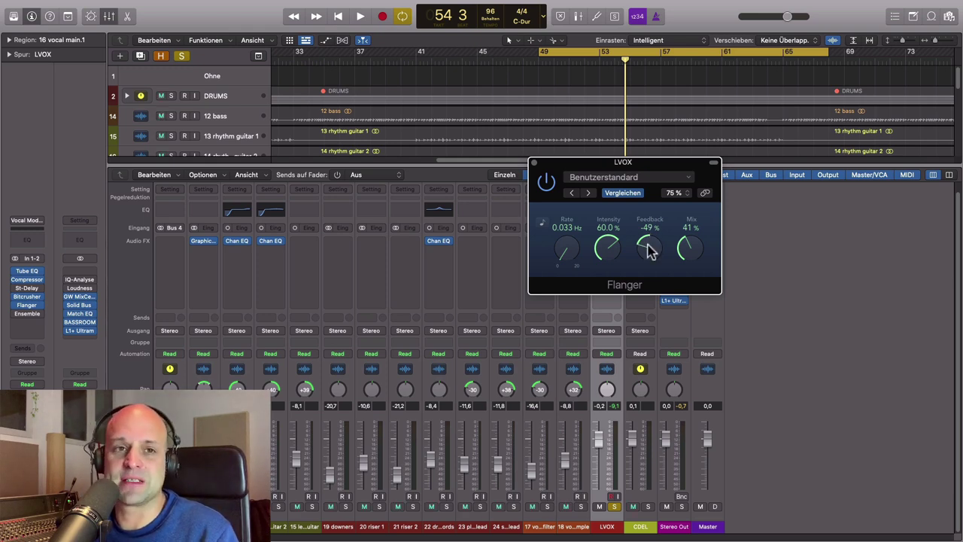
click(534, 163)
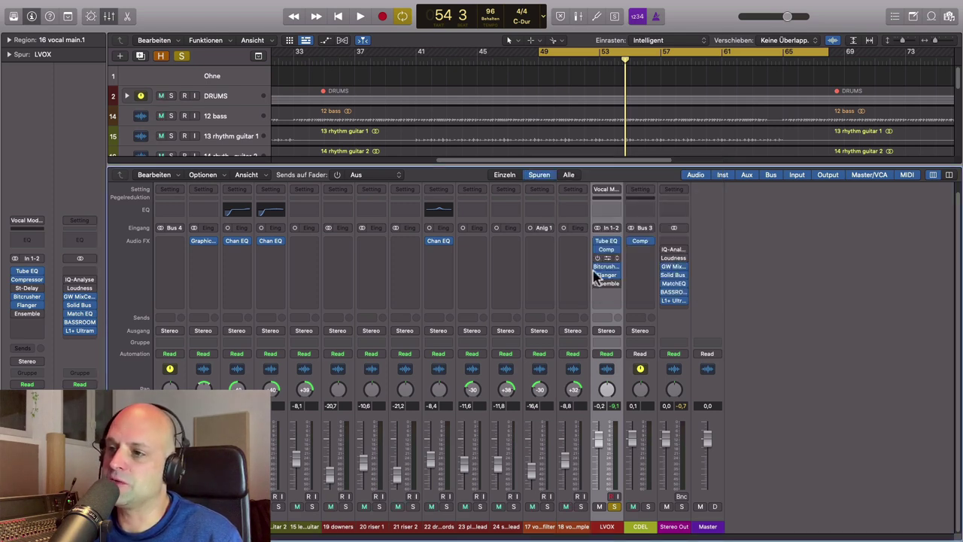
Step: Compare LVOX without and with its Bitcrusher and Flanger by bypassing both and switching them back on during playback
click(595, 275)
click(594, 266)
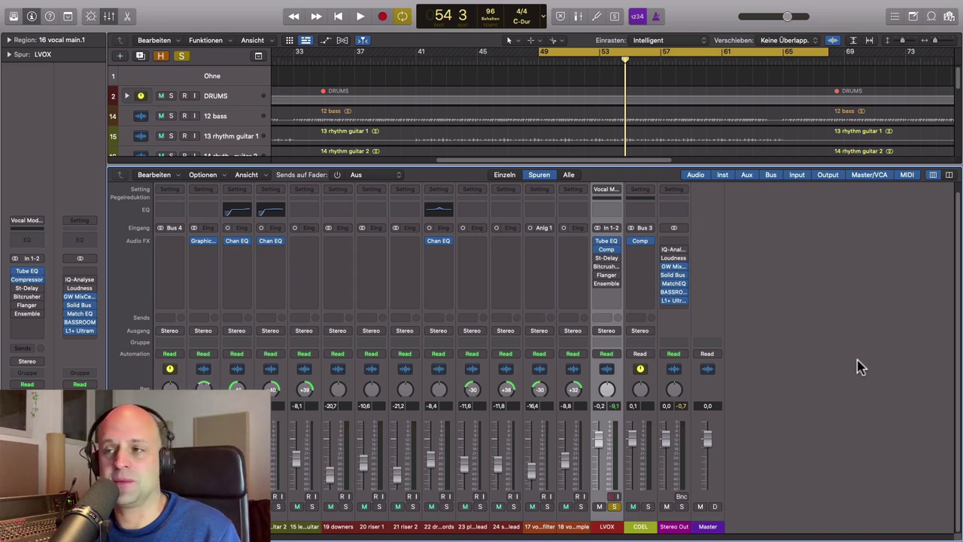
key(space)
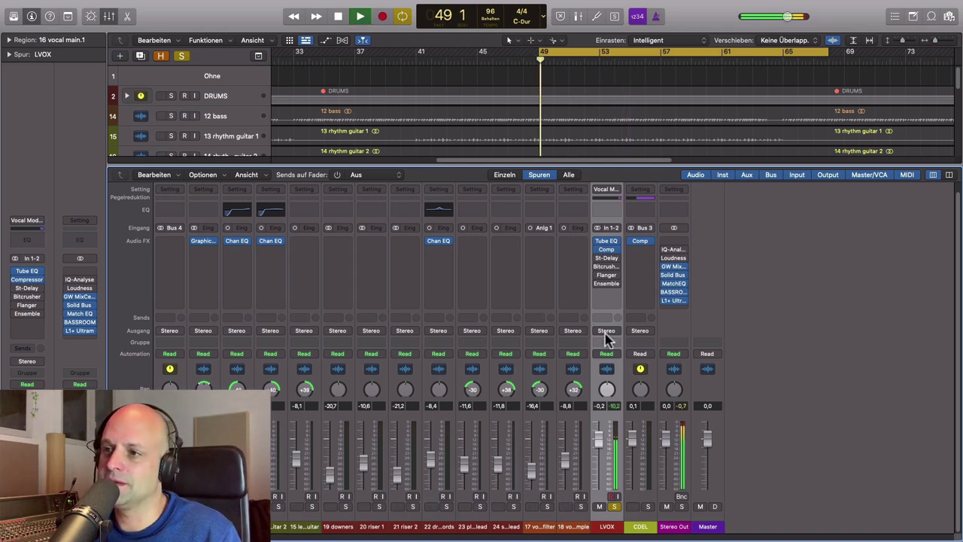
click(597, 267)
click(597, 276)
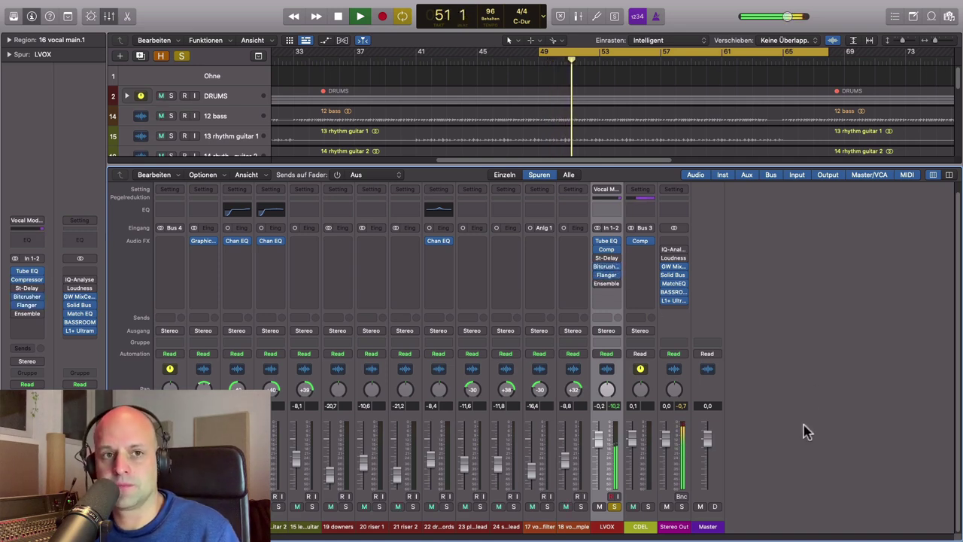
key(space)
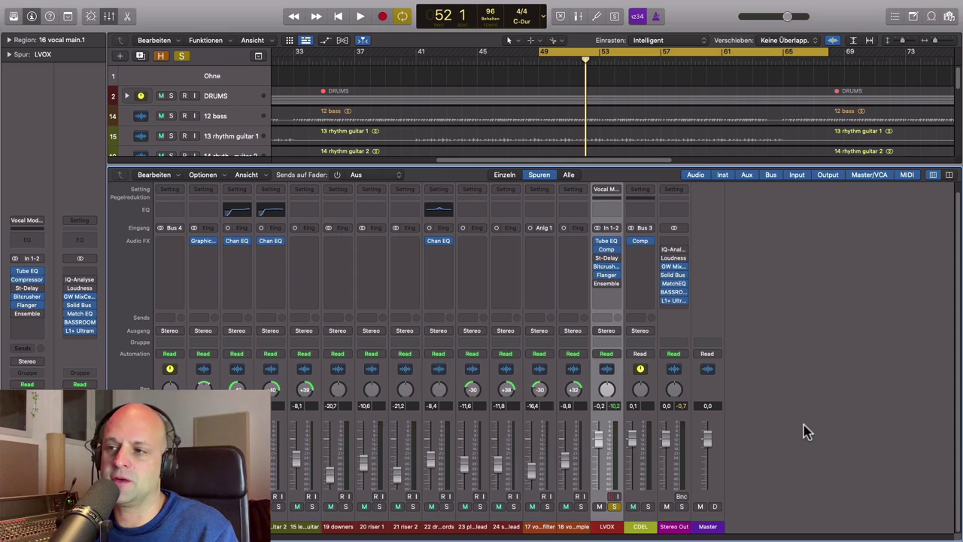
Step: Open the Ensemble on LVOX and switch it on during playback to hear the effect
click(606, 283)
drag(584, 152, 487, 75)
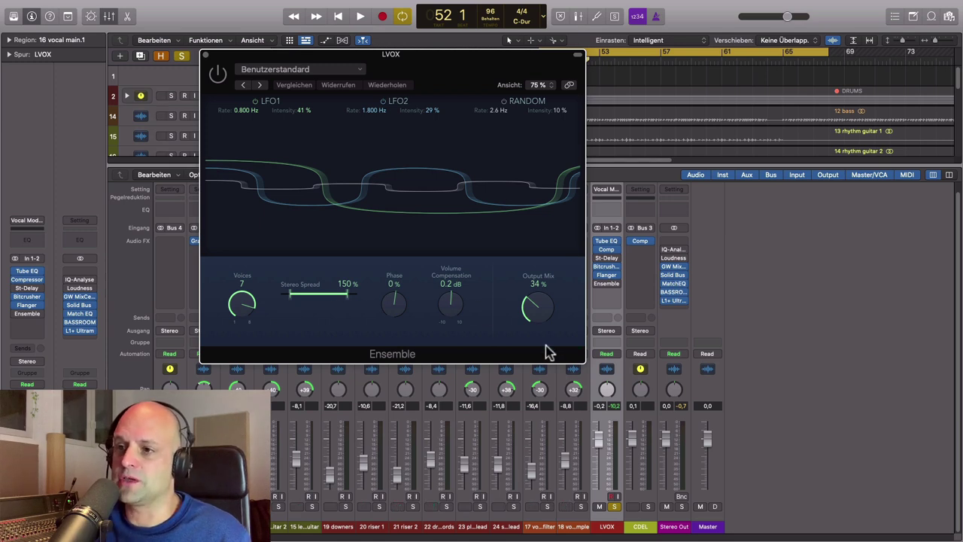
drag(449, 69, 281, 74)
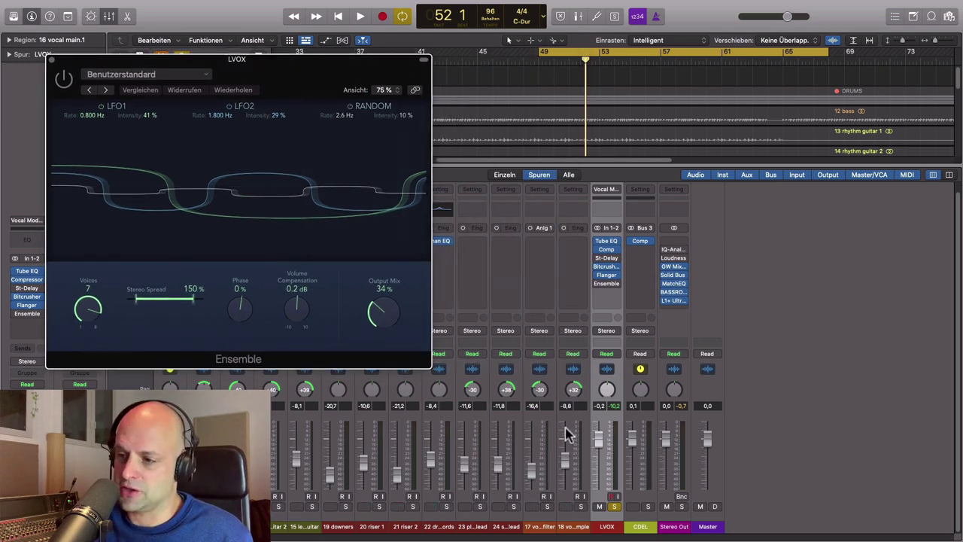
key(space)
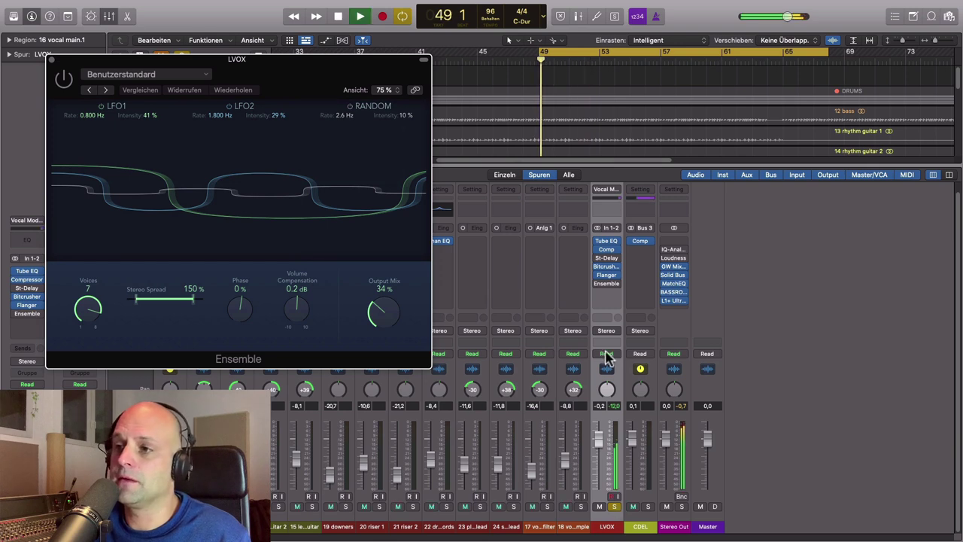
click(596, 283)
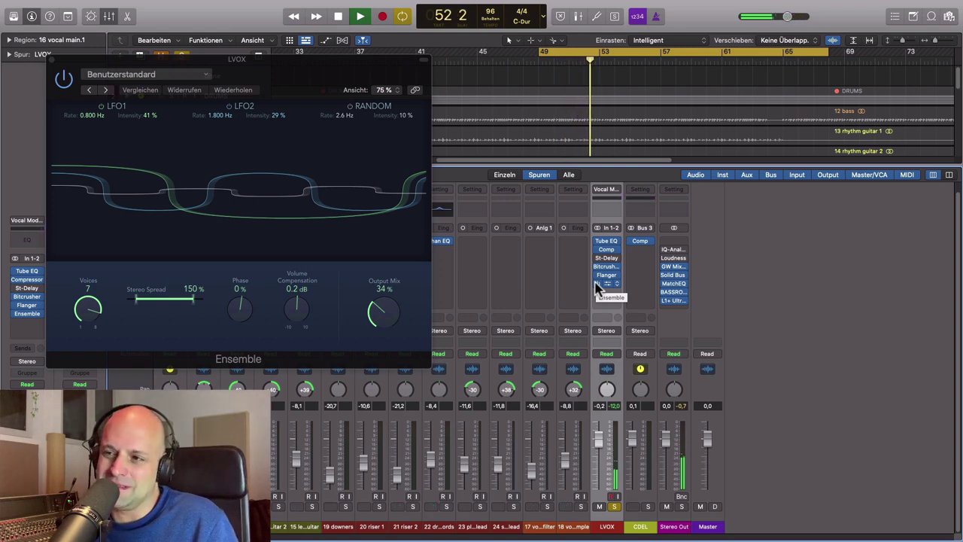
key(space)
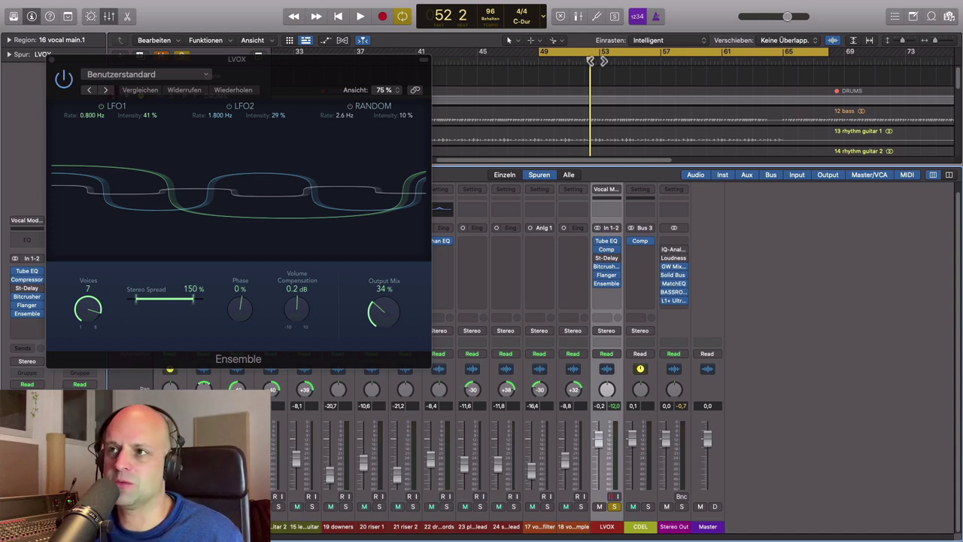
Step: Raise the Ensemble output mix to 40 % during playback
key(space)
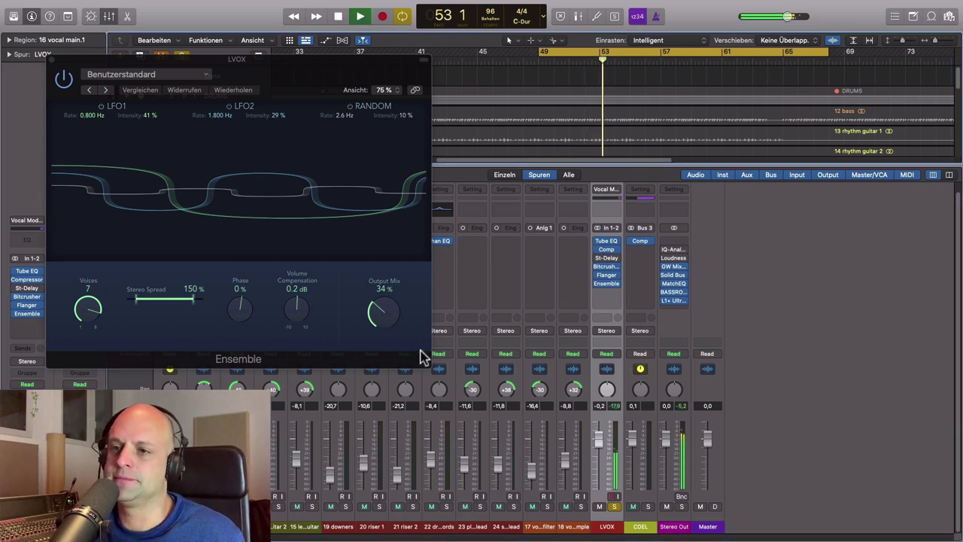
drag(380, 322, 385, 368)
key(space)
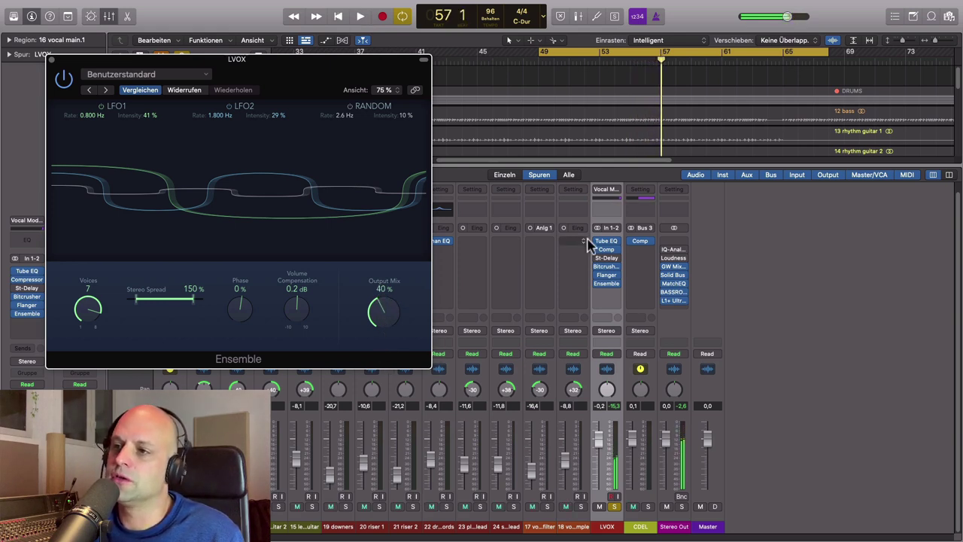
Step: Bypass all LVOX inserts, close the Ensemble, and switch the inserts back on in order from Tube EQ to Ensemble during playback
drag(597, 241, 597, 284)
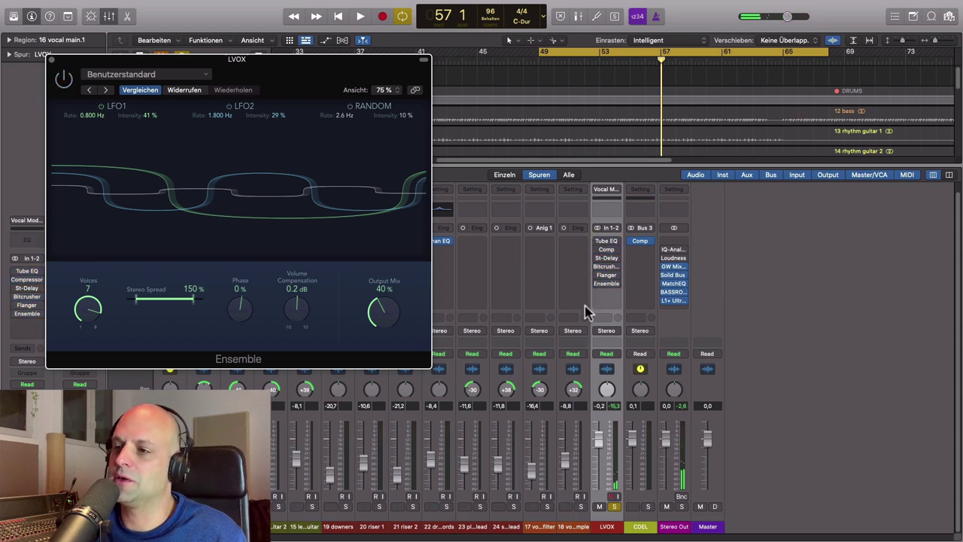
click(51, 60)
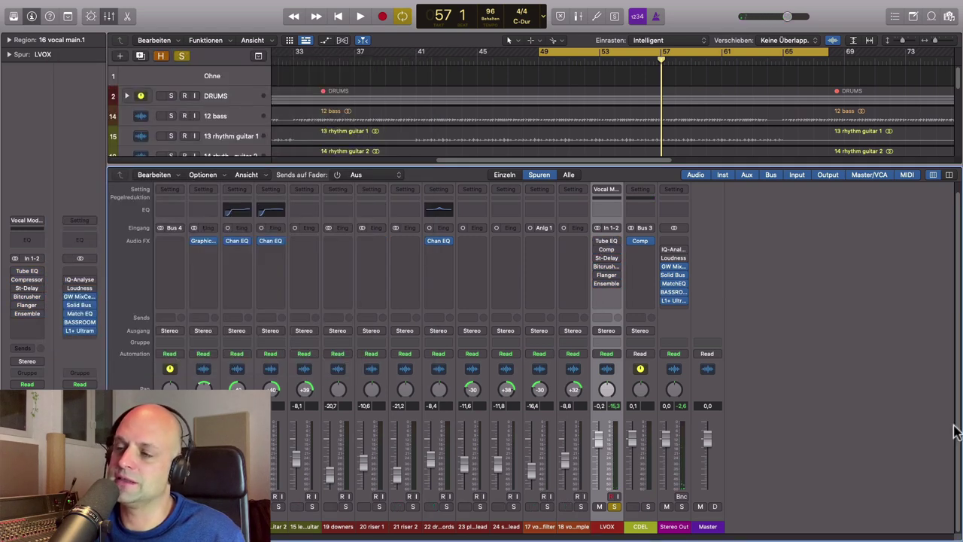
key(space)
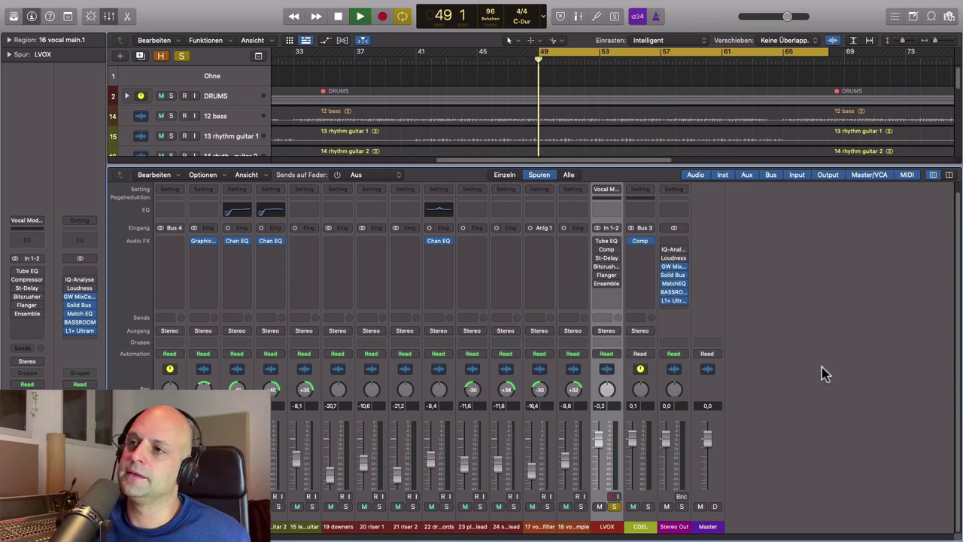
click(598, 241)
click(598, 250)
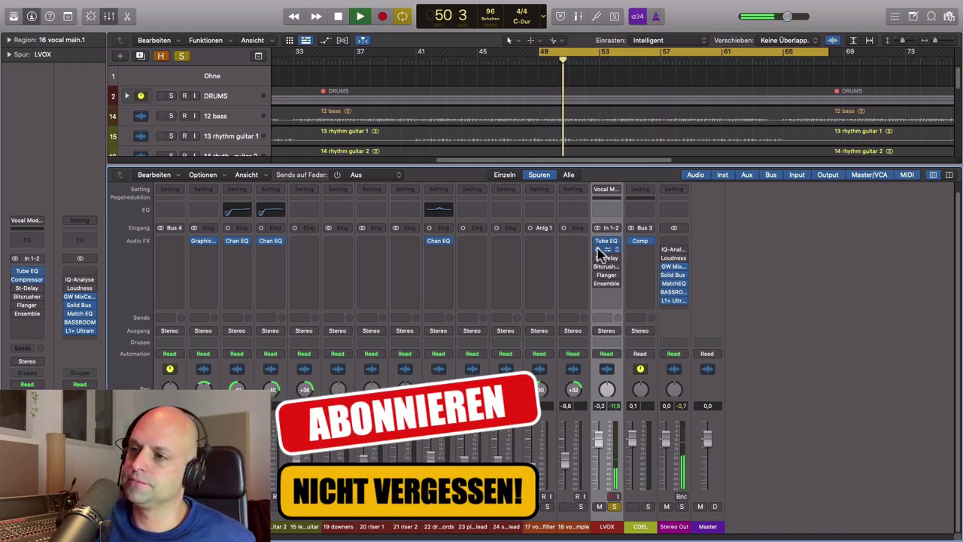
click(598, 258)
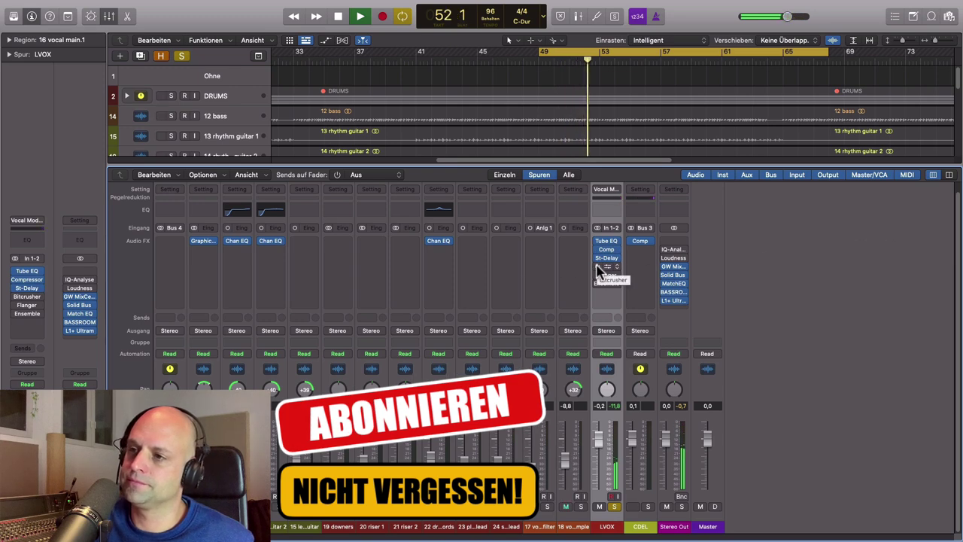
drag(598, 267, 600, 285)
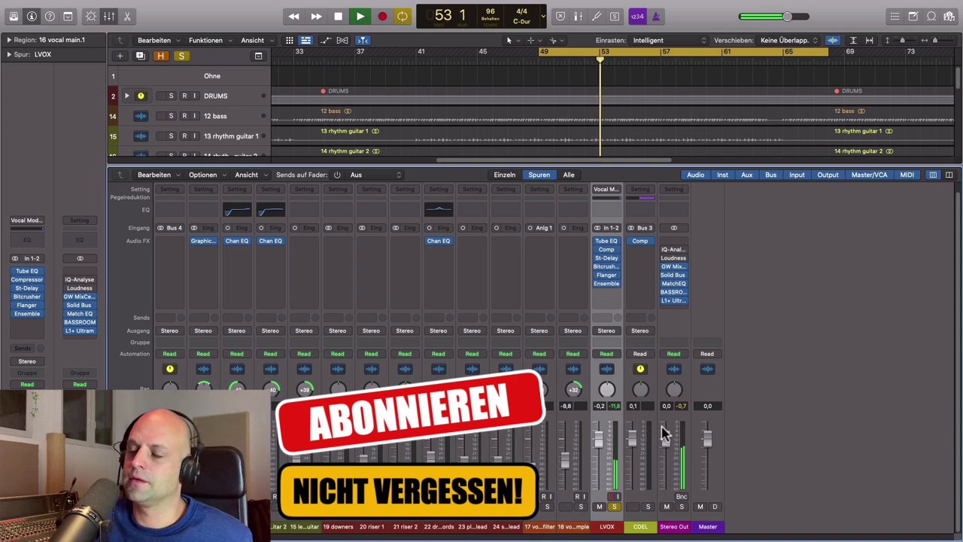
Step: Take LVOX out of solo and adjust its Stereo Delay while the full mix plays
click(614, 507)
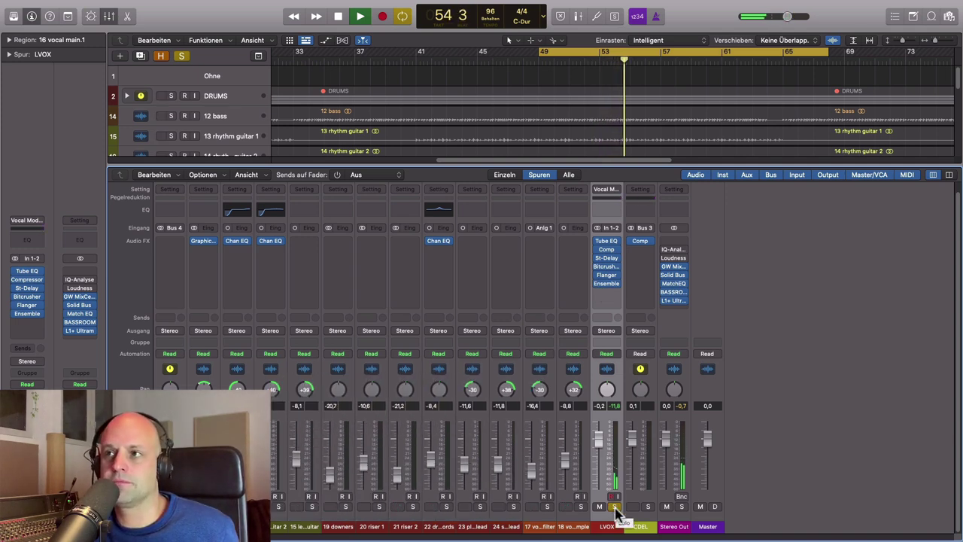
click(614, 508)
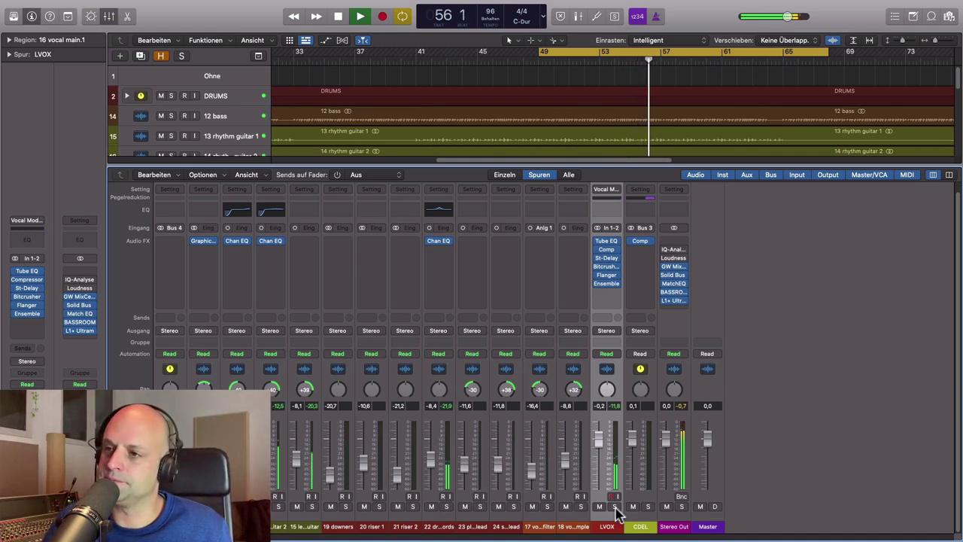
click(607, 258)
drag(683, 376, 717, 369)
drag(639, 165, 844, 159)
click(609, 131)
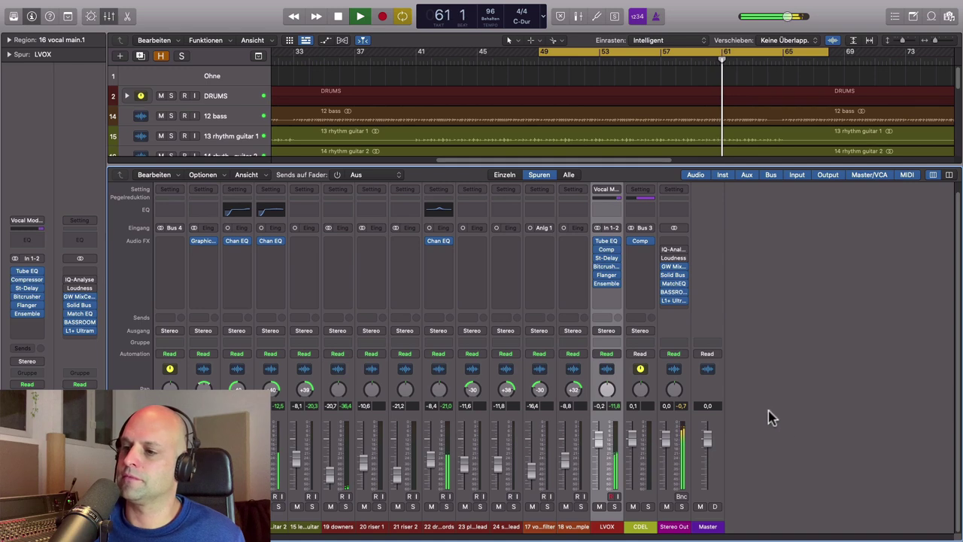
Step: Raise the LVOX channel level to 2.4 dB in the full mix and stop playback
drag(599, 444, 600, 427)
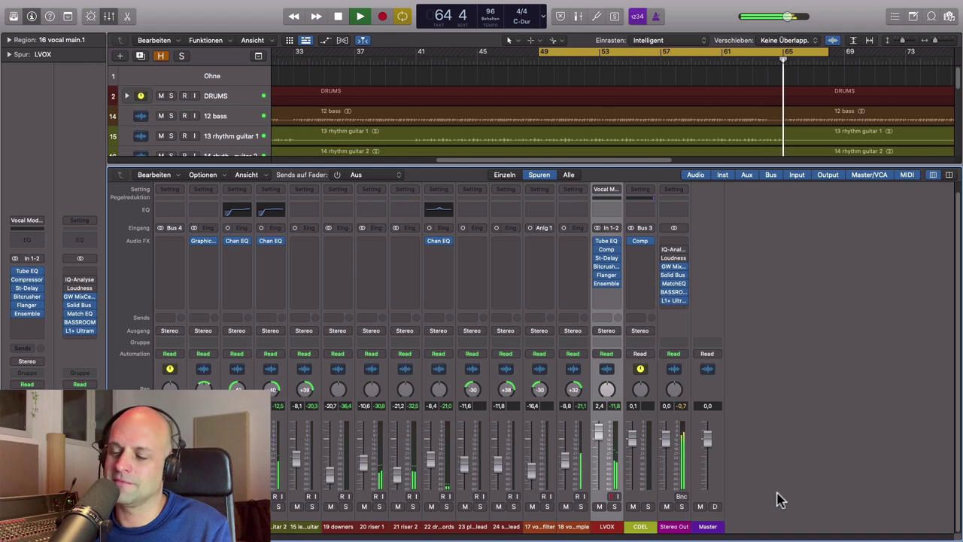
key(space)
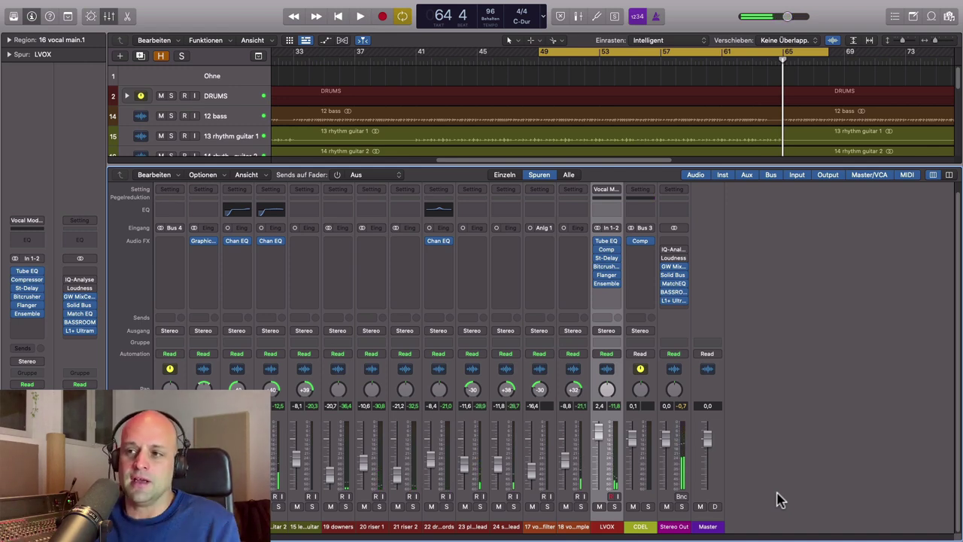